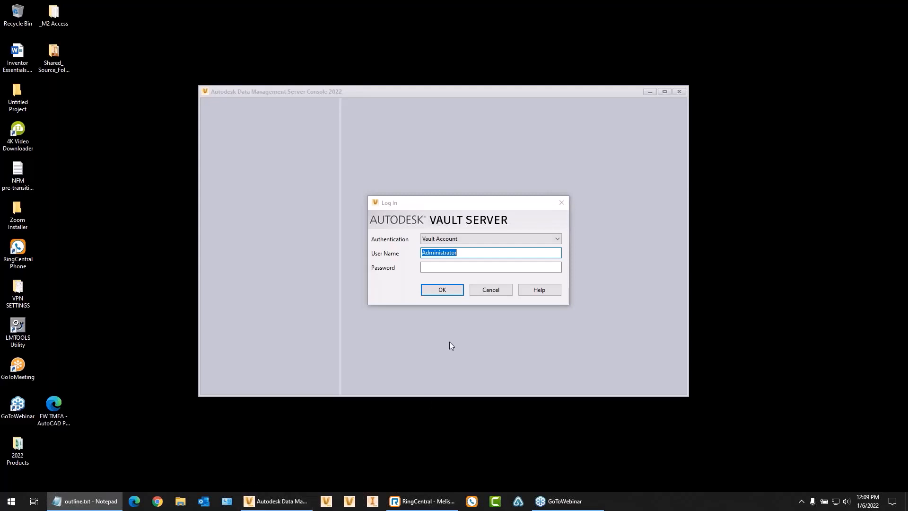
Step: Log in to the server console with the Administrator vault account and view the details of the ACME vault
{"action": "left_click", "coordinate": [441, 290]}
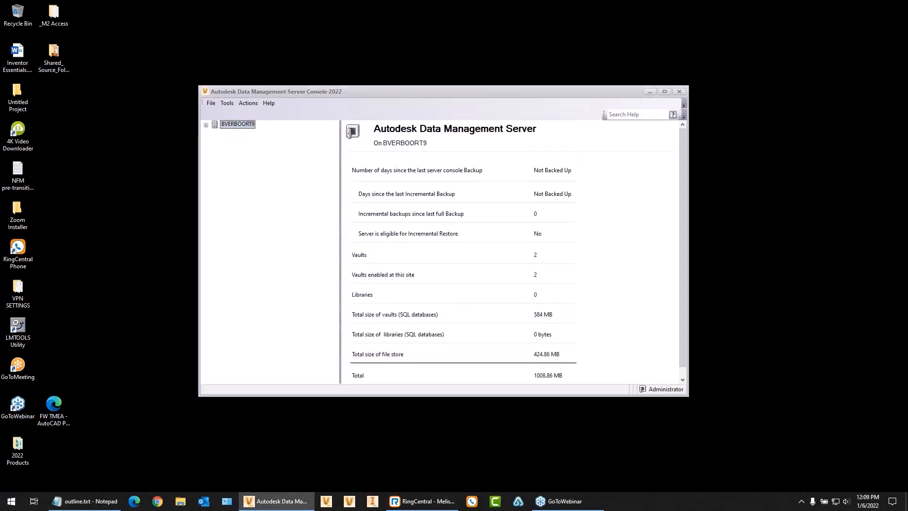
{"action": "left_click", "coordinate": [206, 126]}
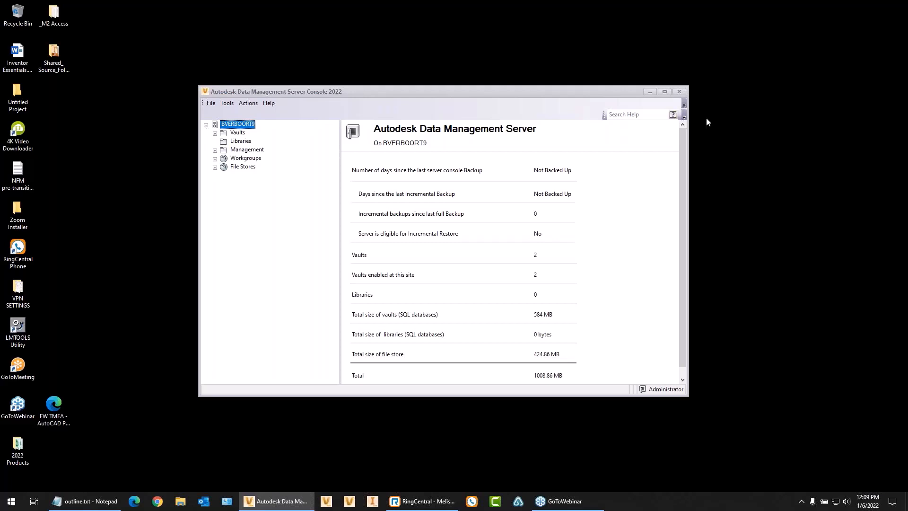
{"action": "left_click", "coordinate": [666, 92]}
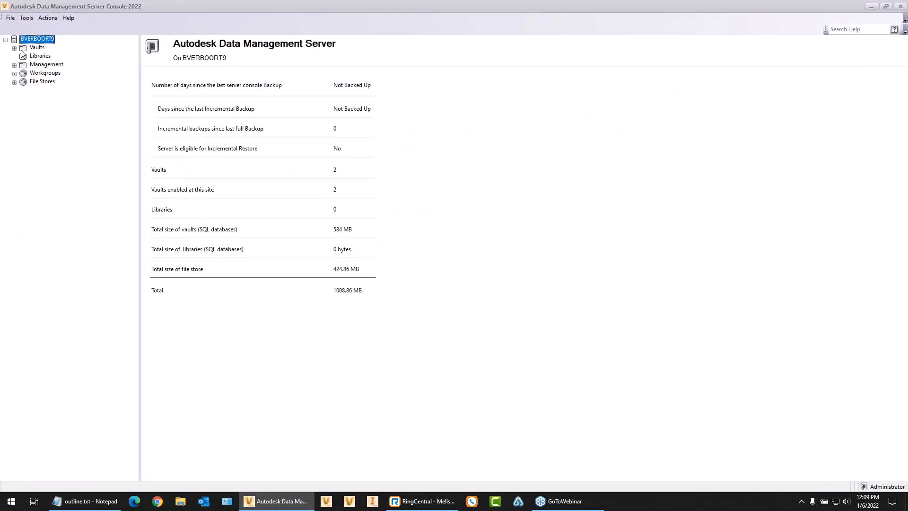
{"action": "left_click", "coordinate": [15, 48]}
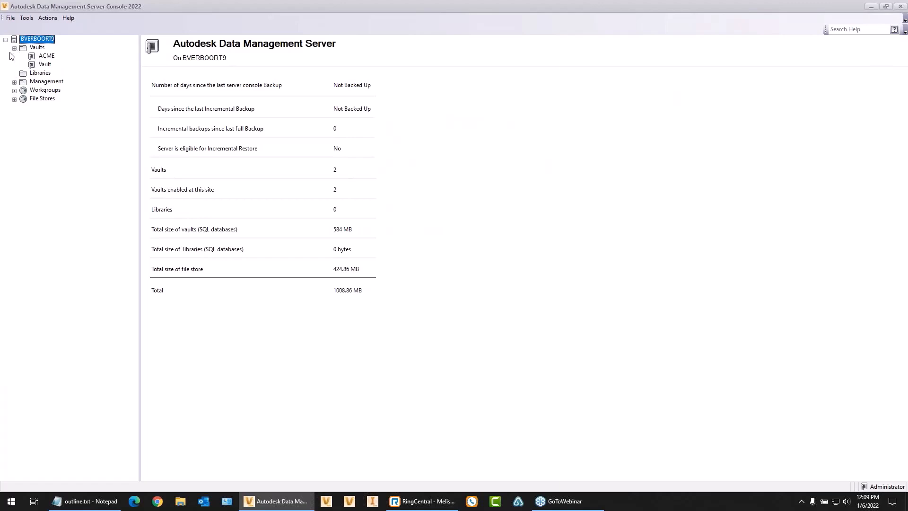
{"action": "left_click", "coordinate": [51, 57]}
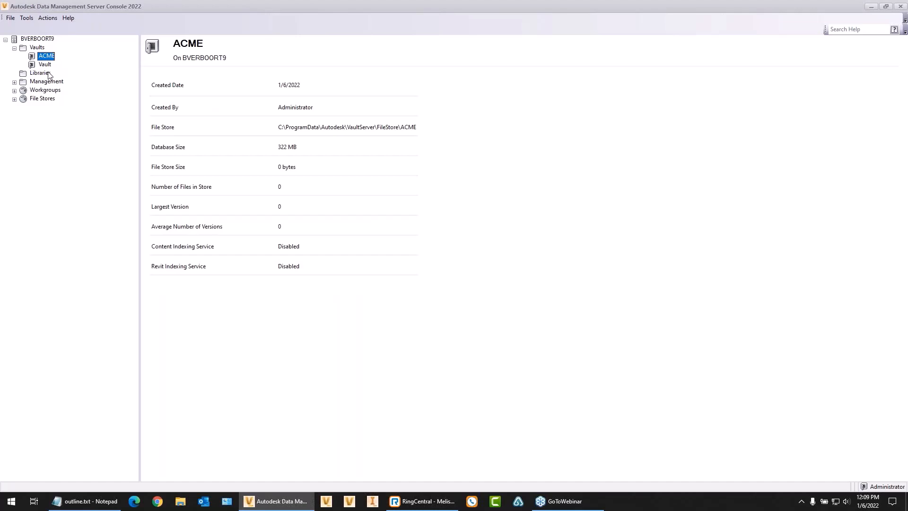
Step: Review the Administrator user's profile in the global user and group management, leaving its settings as they are
{"action": "left_click", "coordinate": [27, 18]}
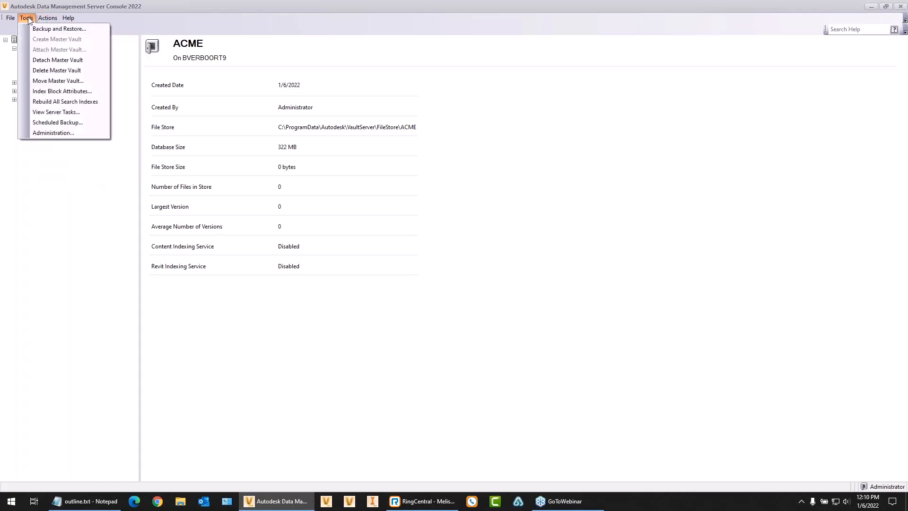
{"action": "left_click", "coordinate": [53, 133]}
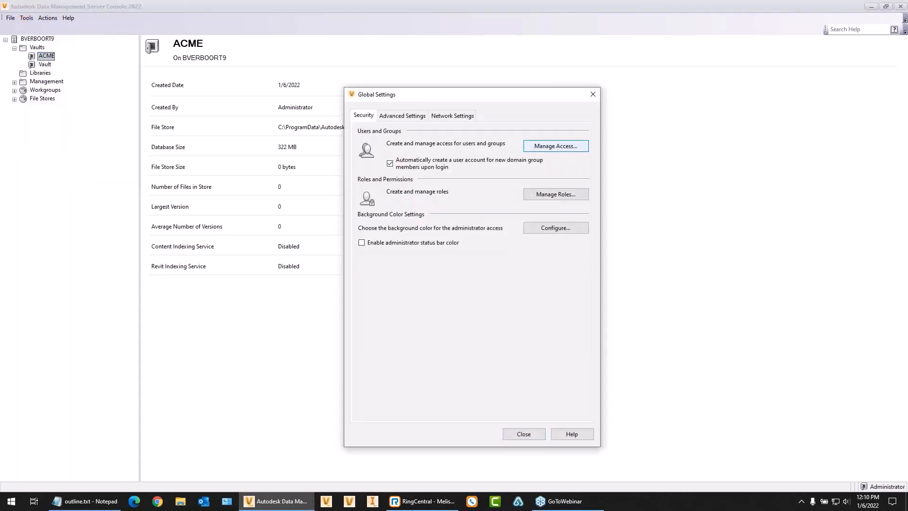
{"action": "left_click", "coordinate": [556, 146]}
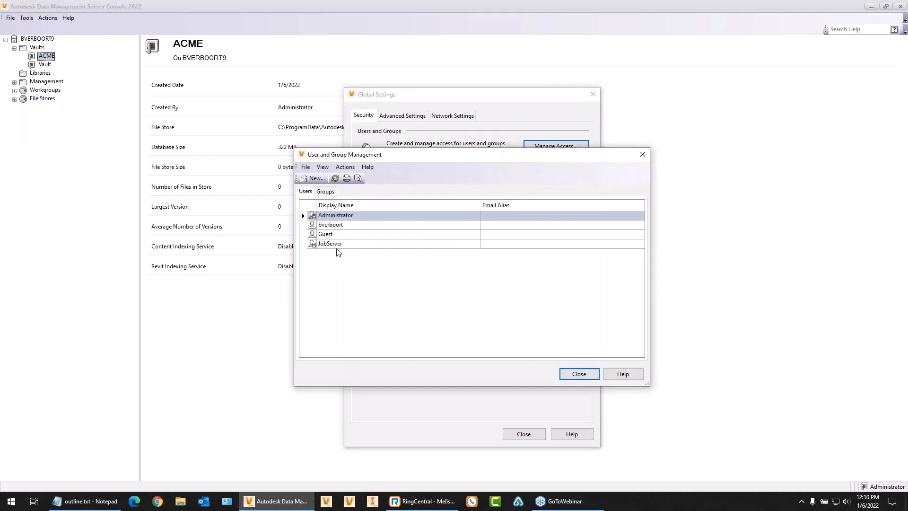
{"action": "double_click", "coordinate": [330, 217]}
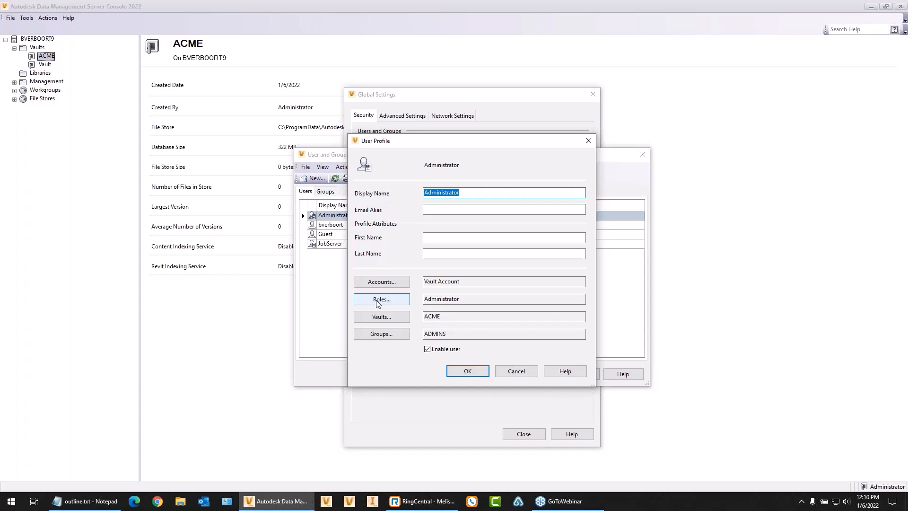
{"action": "left_click", "coordinate": [462, 371]}
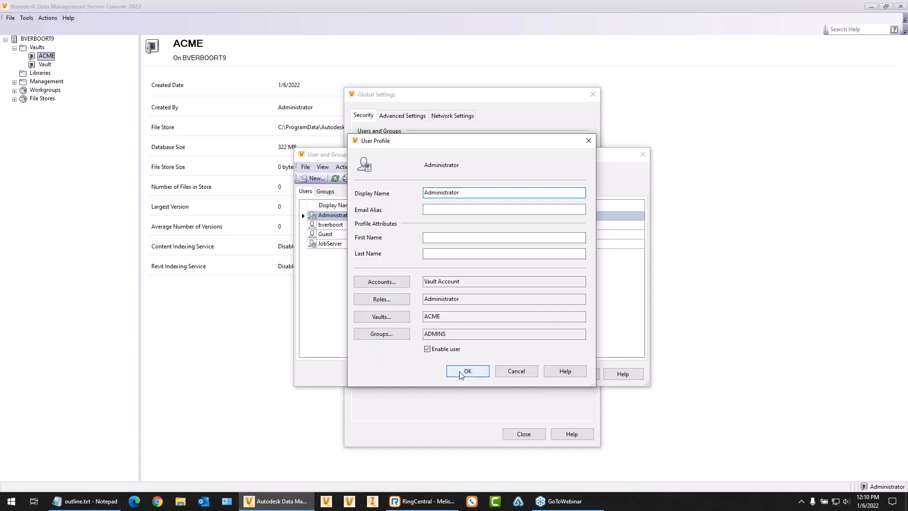
{"action": "left_click", "coordinate": [644, 156]}
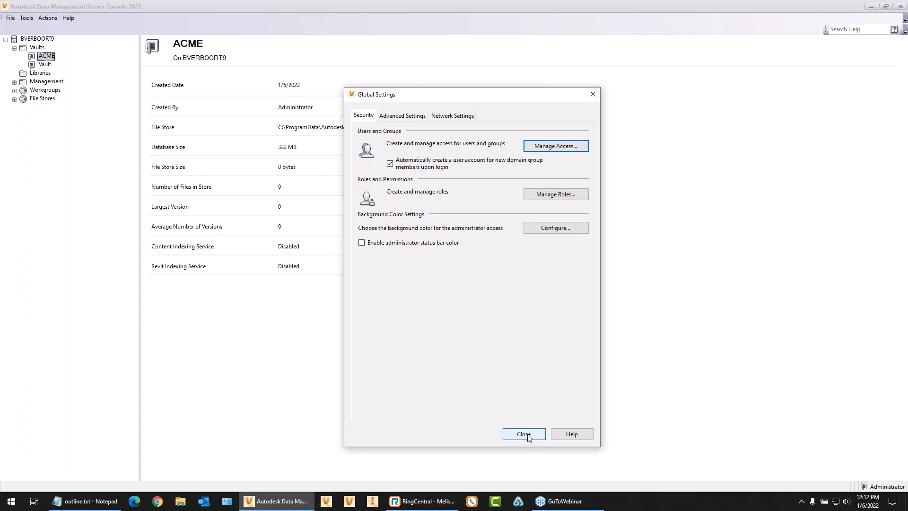
{"action": "left_click", "coordinate": [525, 435]}
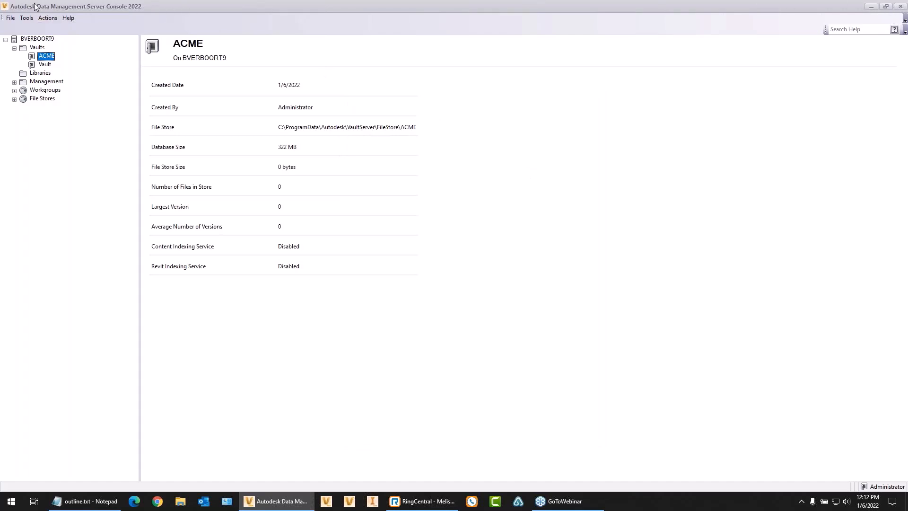
Step: Exit the server console and launch Autodesk Autoloader 2022 for Vault
{"action": "left_click", "coordinate": [12, 21]}
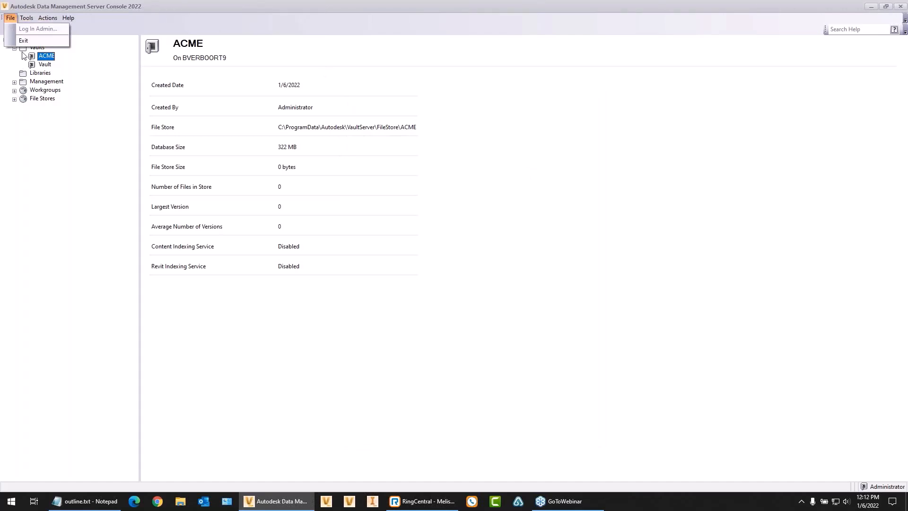
{"action": "left_click", "coordinate": [20, 42]}
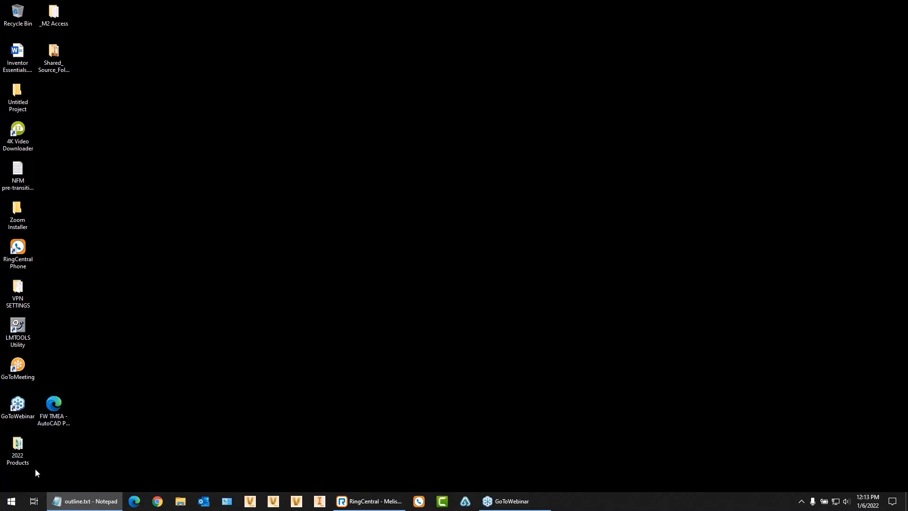
{"action": "left_click", "coordinate": [11, 502]}
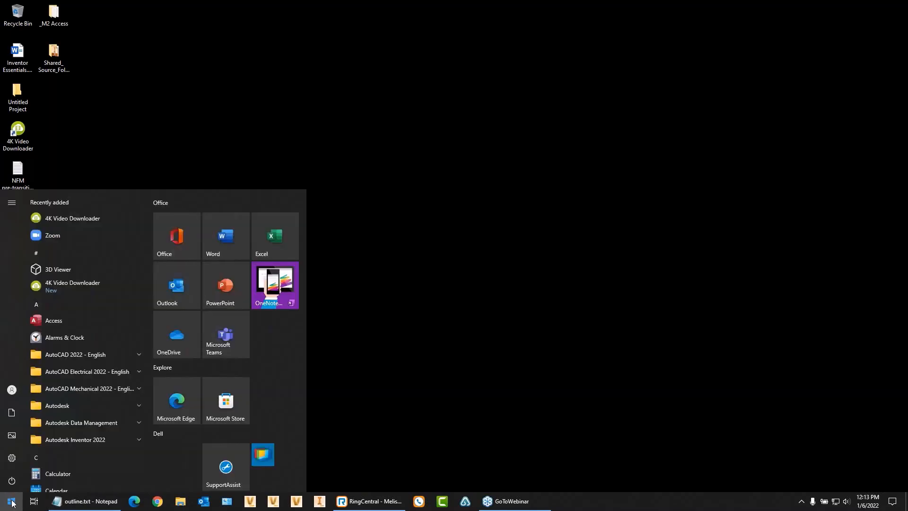
{"action": "type", "text": "a"}
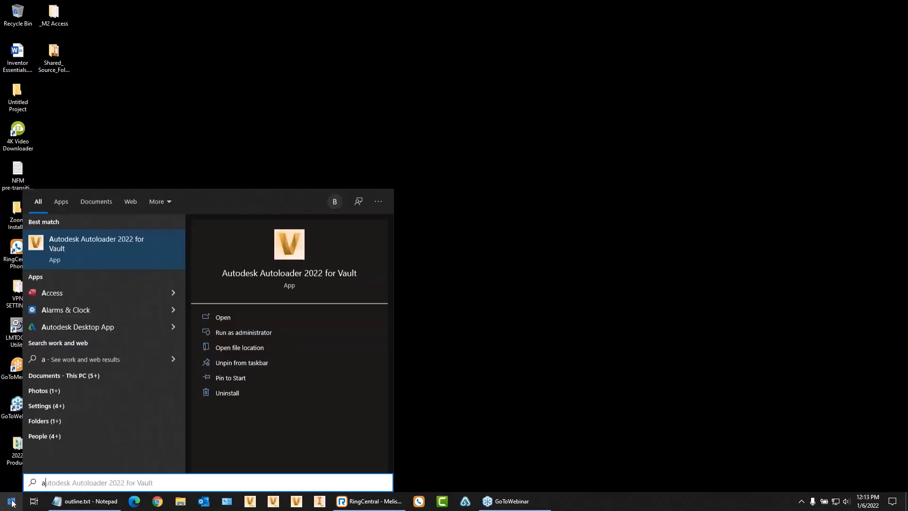
{"action": "type", "text": "uto"}
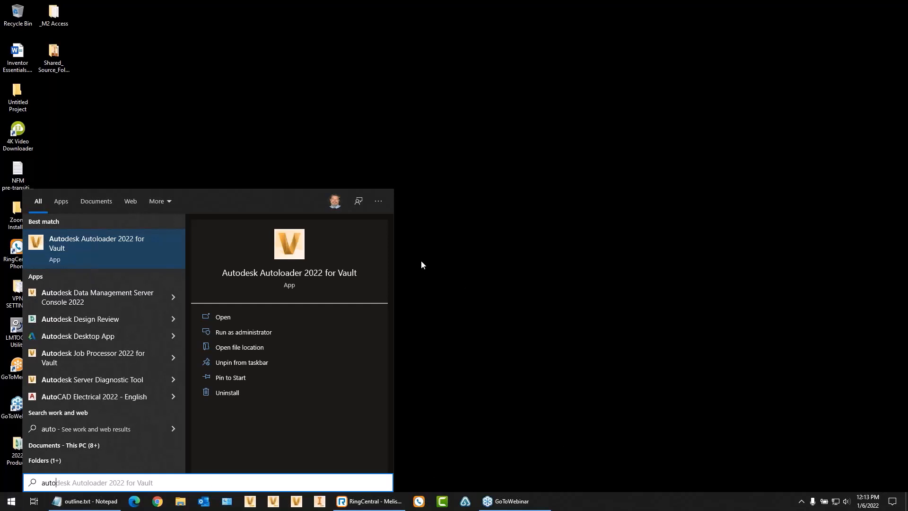
{"action": "left_click", "coordinate": [290, 253]}
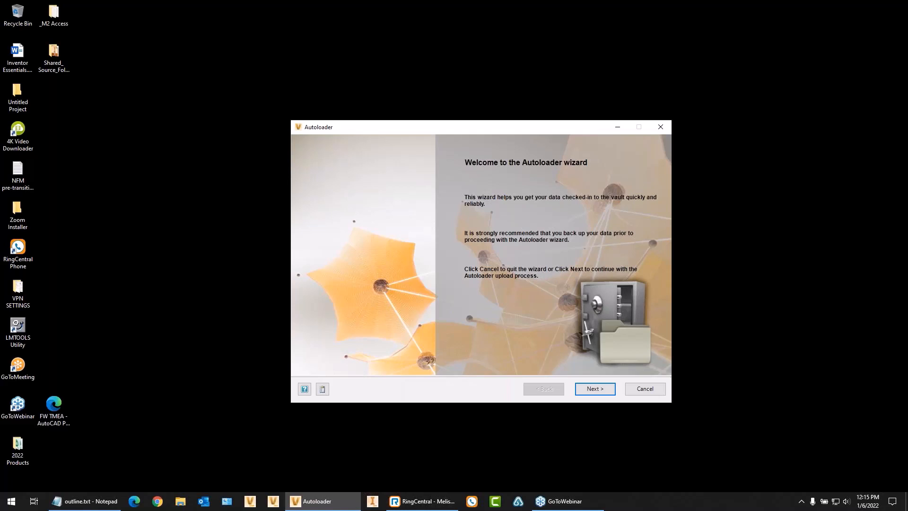
Step: Choose Shared_ Source_Folder on the Desktop as the upload data source, using its Designs project file for the scan
{"action": "left_click", "coordinate": [584, 388]}
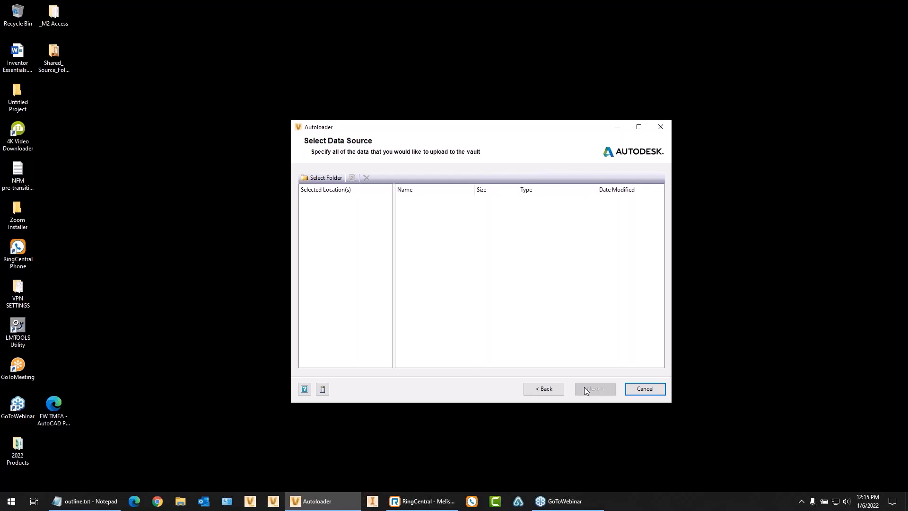
{"action": "left_click", "coordinate": [326, 179]}
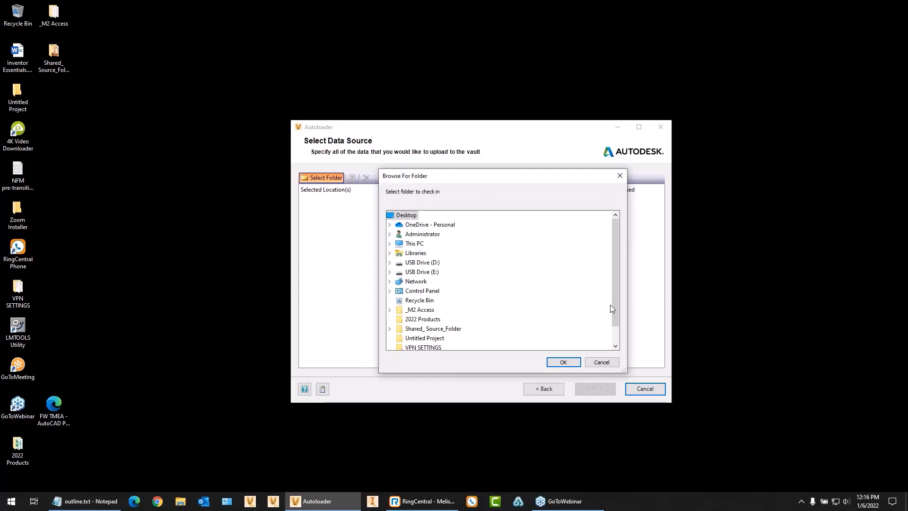
{"action": "left_click_drag", "start_coordinate": [617, 275], "coordinate": [618, 304]}
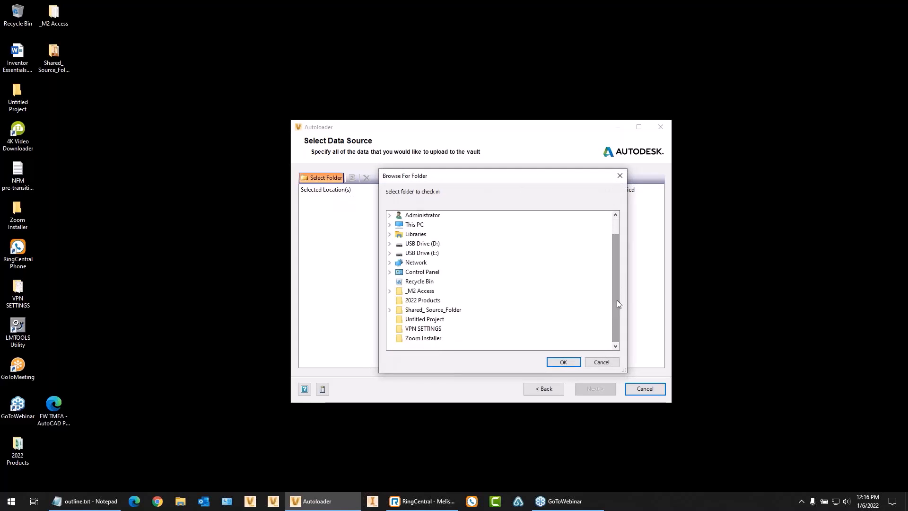
{"action": "double_click", "coordinate": [415, 227]}
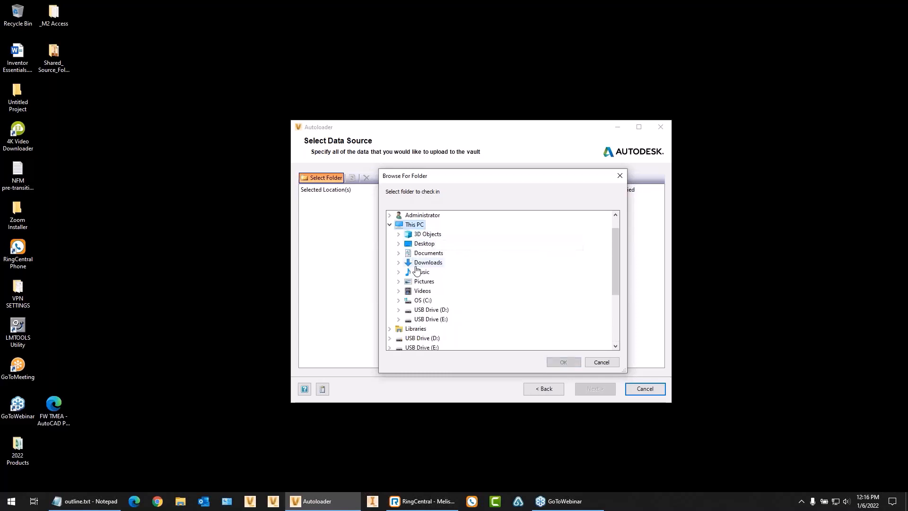
{"action": "left_click_drag", "start_coordinate": [610, 269], "coordinate": [533, 240]}
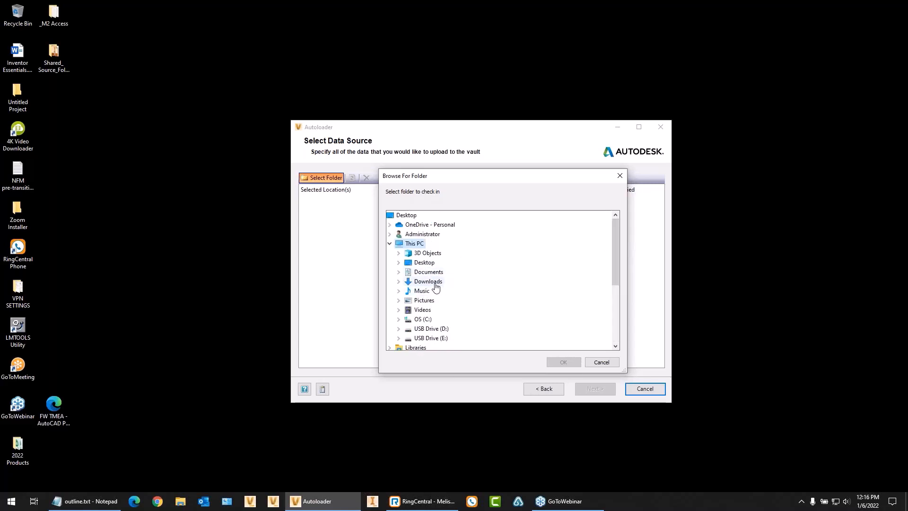
{"action": "double_click", "coordinate": [425, 263]}
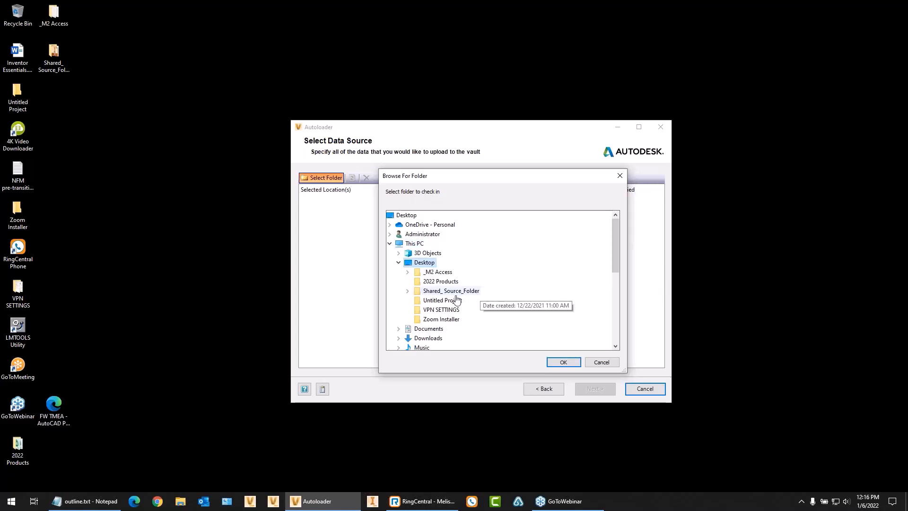
{"action": "double_click", "coordinate": [452, 291]}
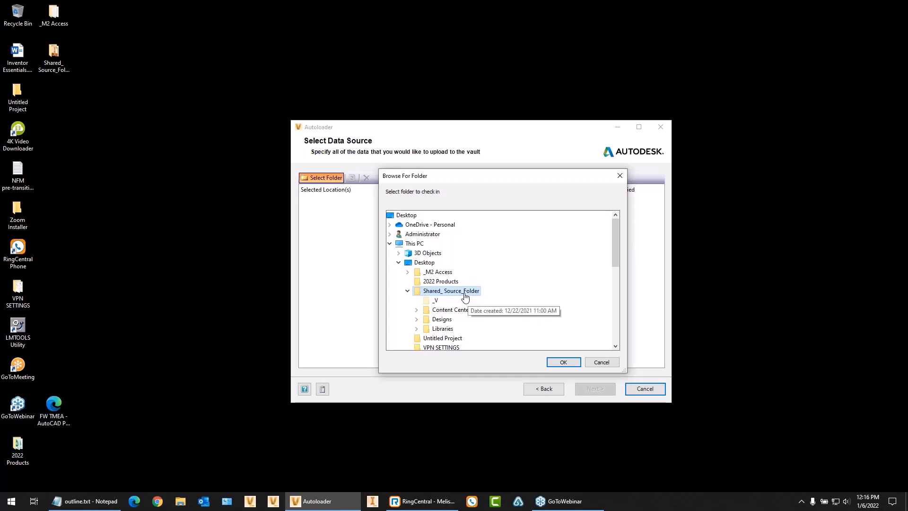
{"action": "left_click", "coordinate": [564, 363]}
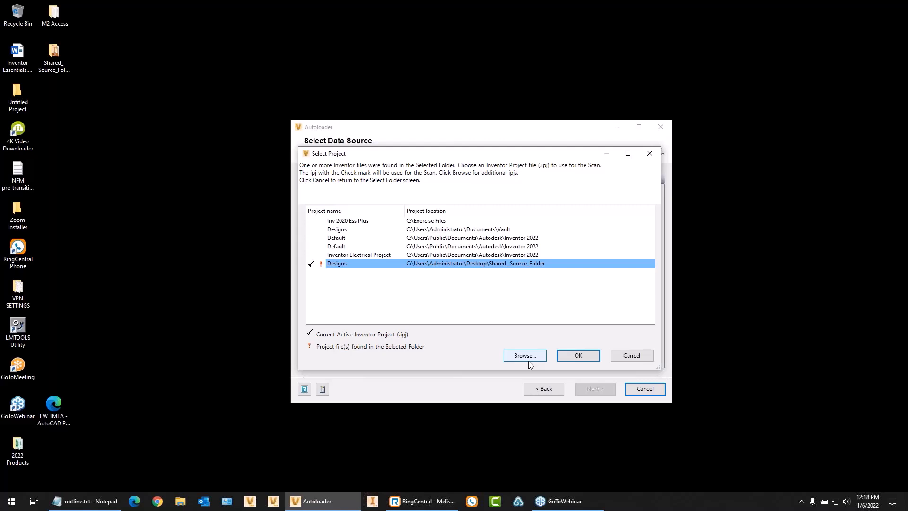
{"action": "left_click", "coordinate": [578, 355]}
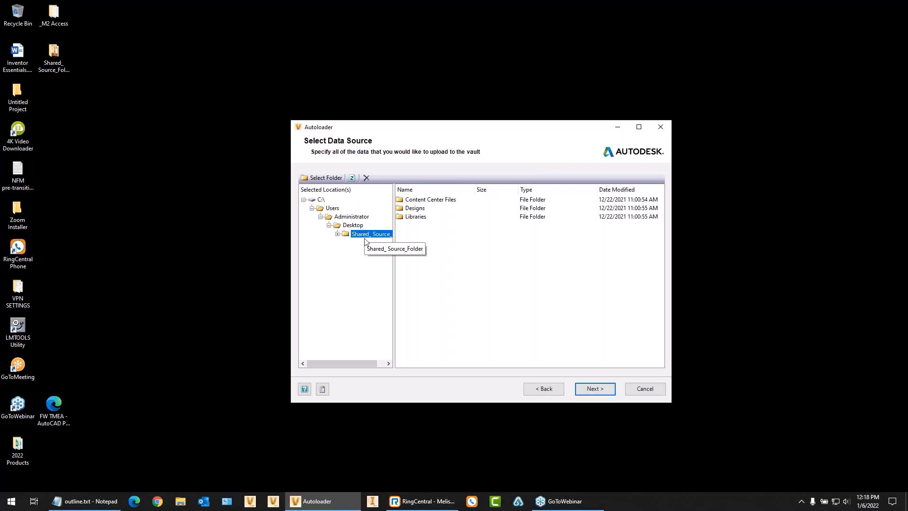
Step: Expand the subfolders of the selected source folder and scan all of its files for file resolution problems
{"action": "left_click", "coordinate": [337, 233]}
{"action": "left_click", "coordinate": [345, 251]}
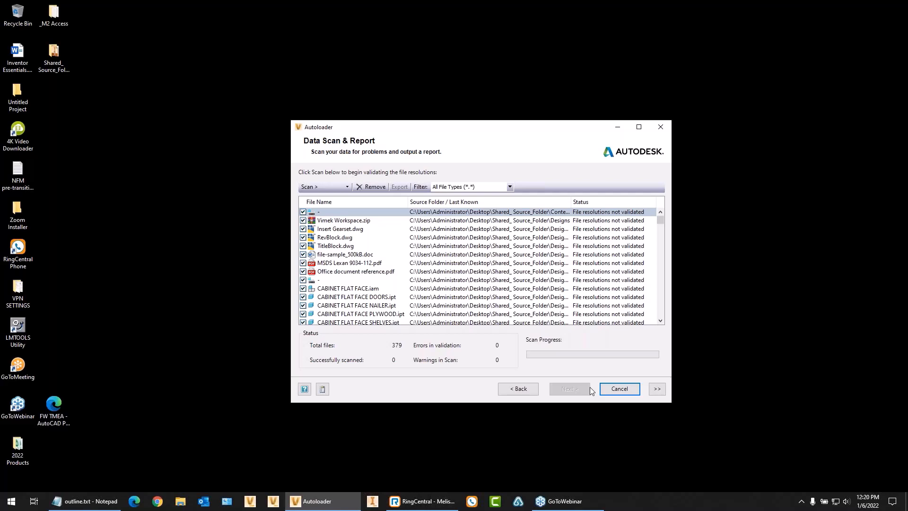
{"action": "left_click", "coordinate": [330, 187]}
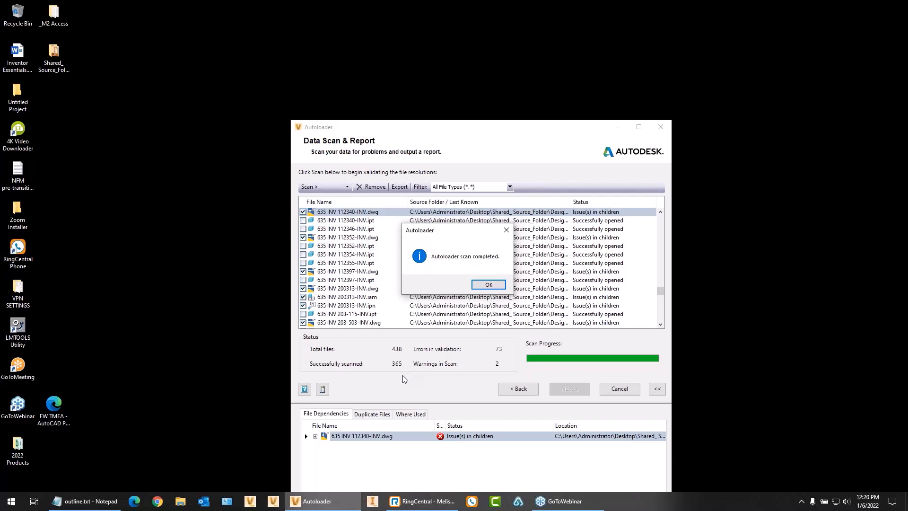
{"action": "left_click", "coordinate": [488, 285]}
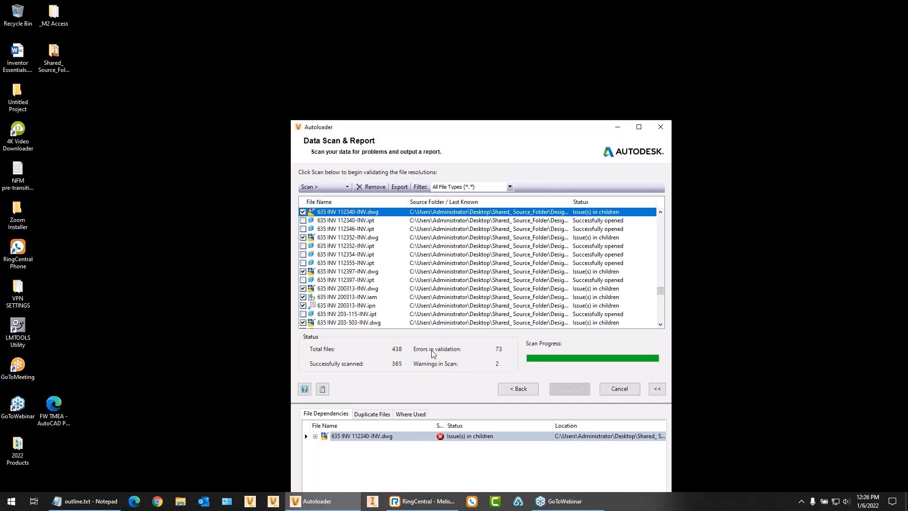
Step: Remove the problem drawings 635 INV 112340-INV.dwg, 635 INV 112352-INV.dwg and 635 INV 112397-INV.dwg from the scanned files
{"action": "left_click", "coordinate": [372, 188]}
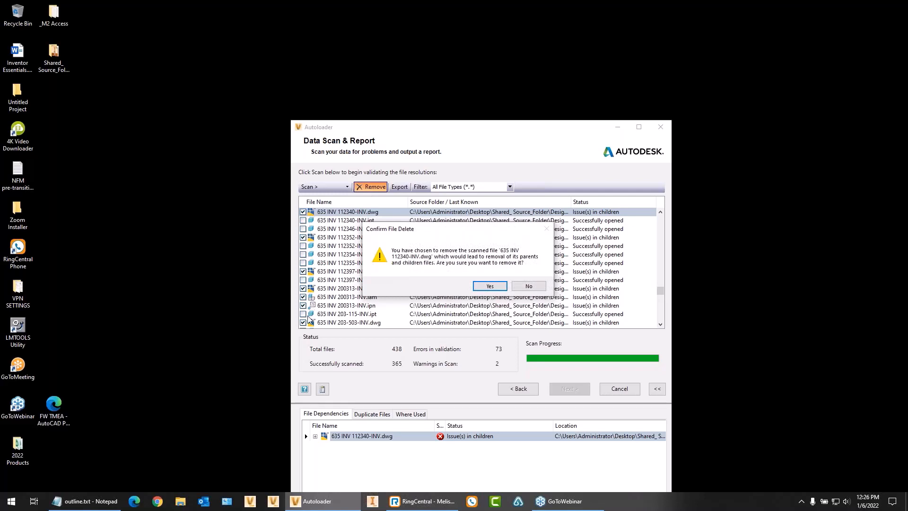
{"action": "left_click", "coordinate": [491, 286]}
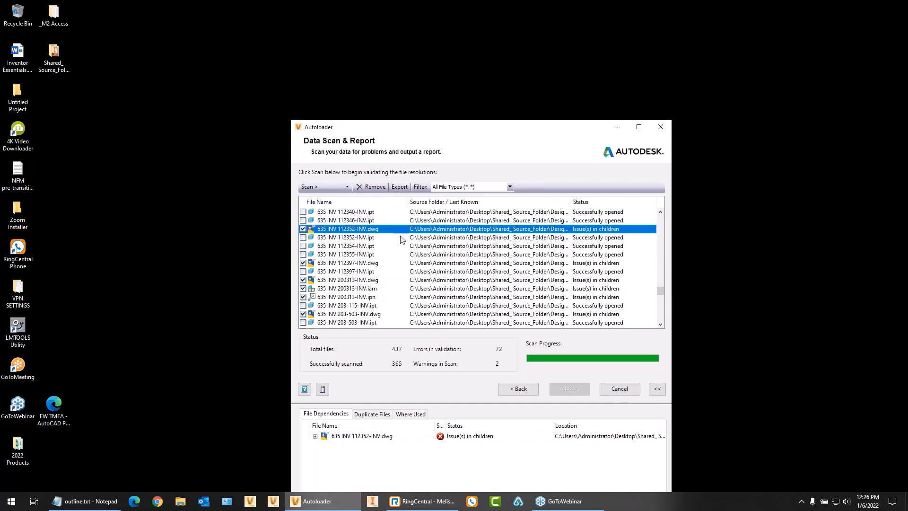
{"action": "left_click", "coordinate": [372, 188]}
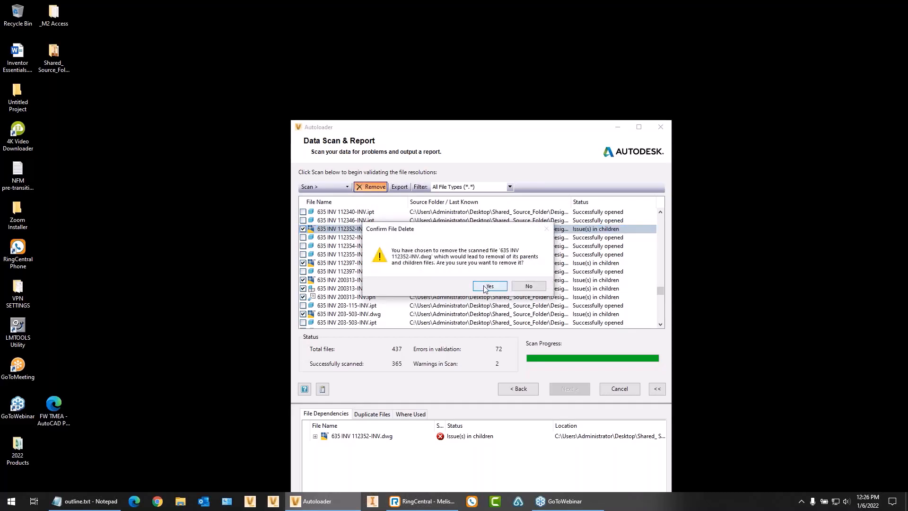
{"action": "left_click", "coordinate": [486, 287]}
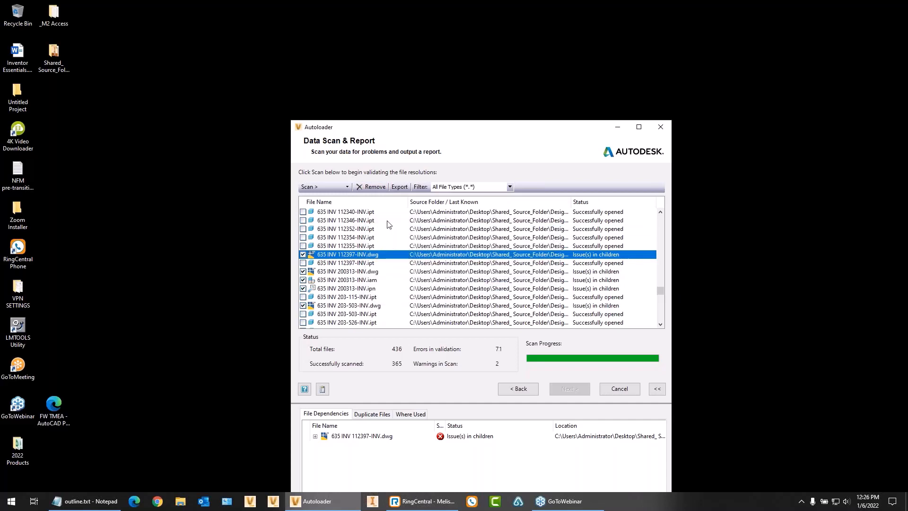
{"action": "left_click", "coordinate": [372, 188]}
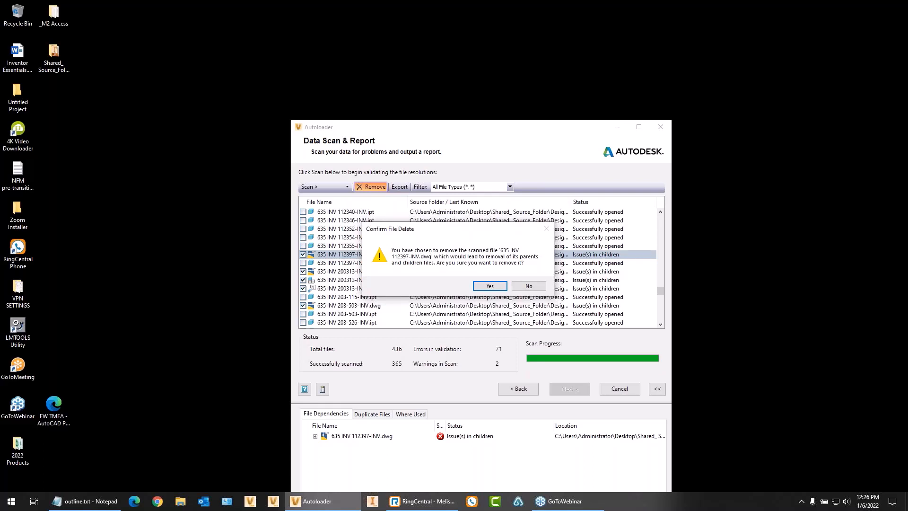
{"action": "key", "text": "Return"}
Step: Remove 635 INV 200313-INV's drawing, assembly and presentation files (.dwg, .iam, .ipn) from the scanned files
{"action": "left_click", "coordinate": [371, 187]}
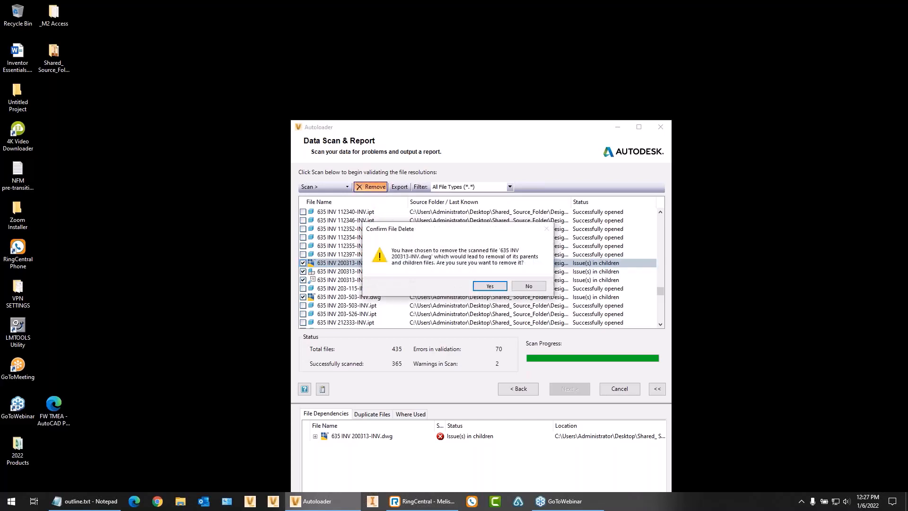
{"action": "key", "text": "Return"}
{"action": "left_click", "coordinate": [371, 187]}
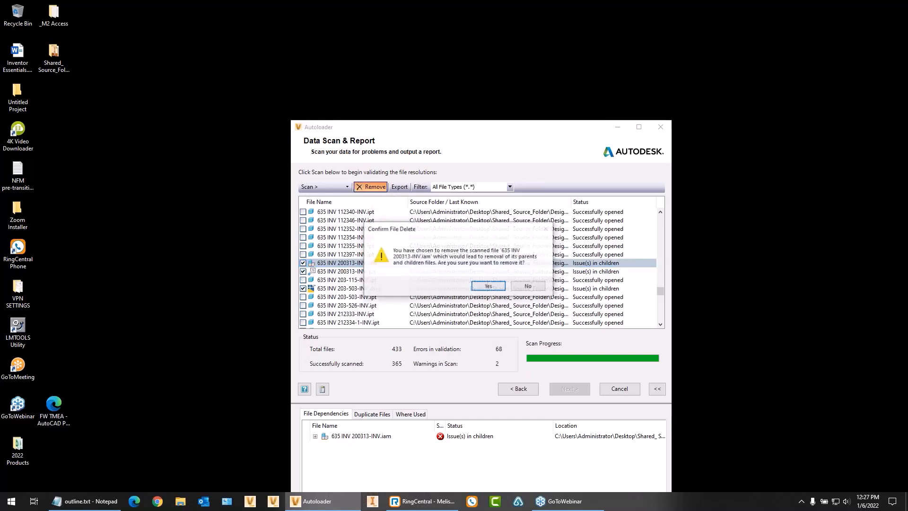
{"action": "key", "text": "Return"}
{"action": "left_click", "coordinate": [372, 187]}
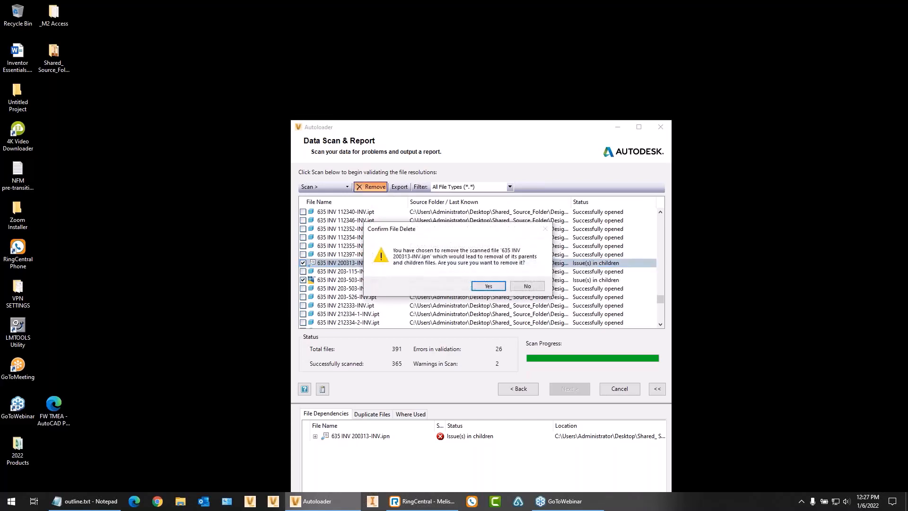
{"action": "key", "text": "Return"}
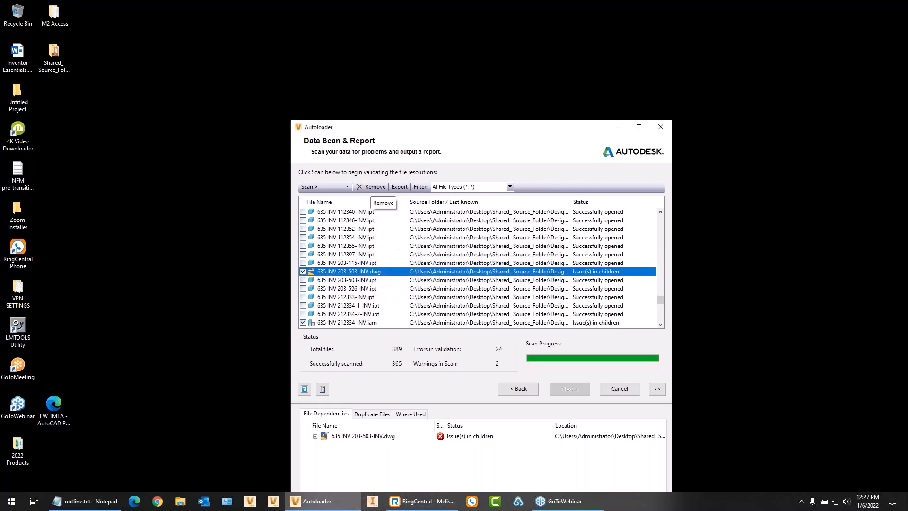
Step: Remove the scanned files 635 INV 203-503-INV.dwg, 212334-INV.iam, 212374-INV.iam and 212390-INV.dwg, along with their parents and children
{"action": "left_click", "coordinate": [372, 187]}
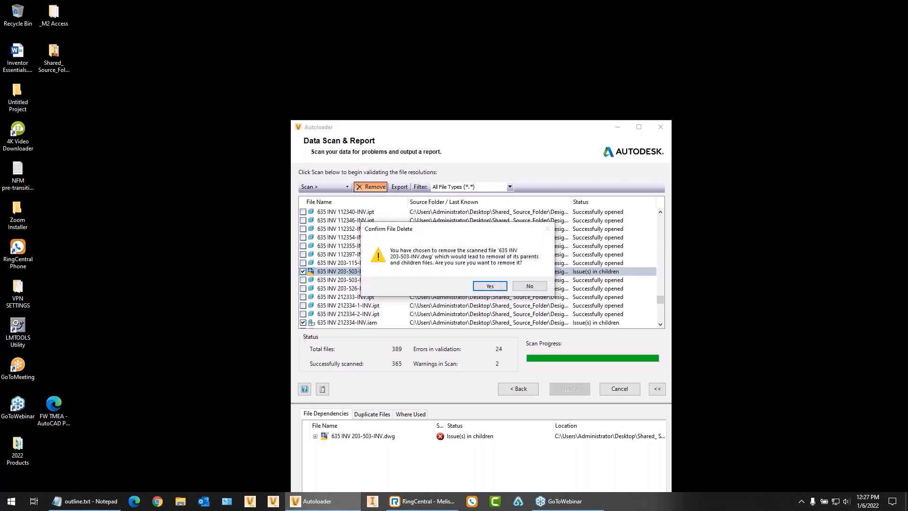
{"action": "key", "text": "Return"}
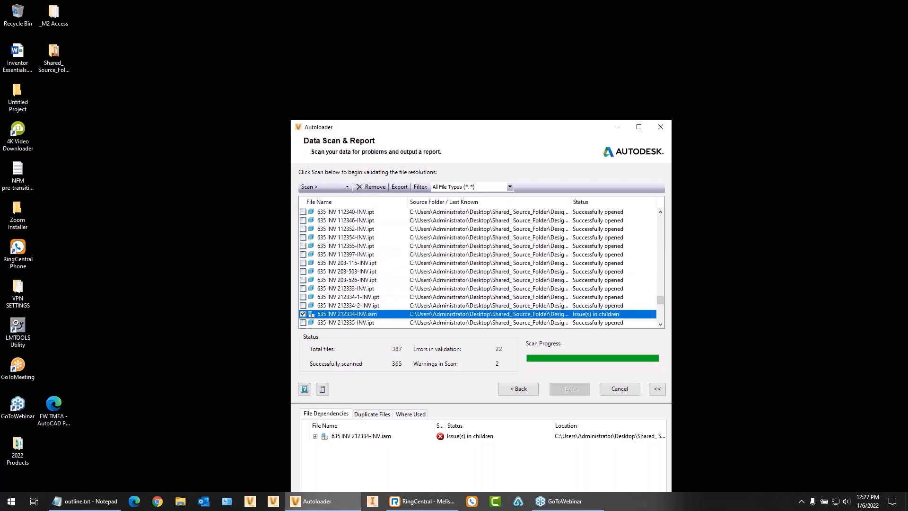
{"action": "left_click", "coordinate": [372, 187]}
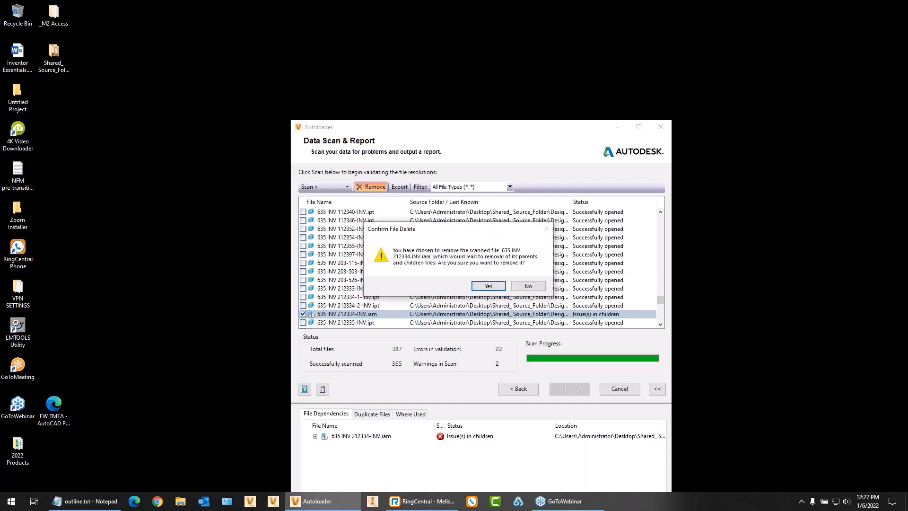
{"action": "key", "text": "Return"}
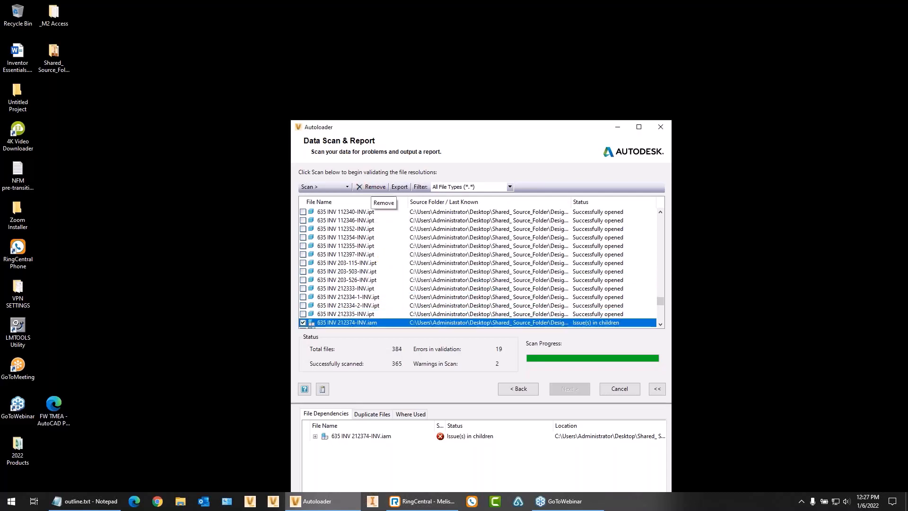
{"action": "left_click", "coordinate": [372, 188]}
{"action": "key", "text": "Return"}
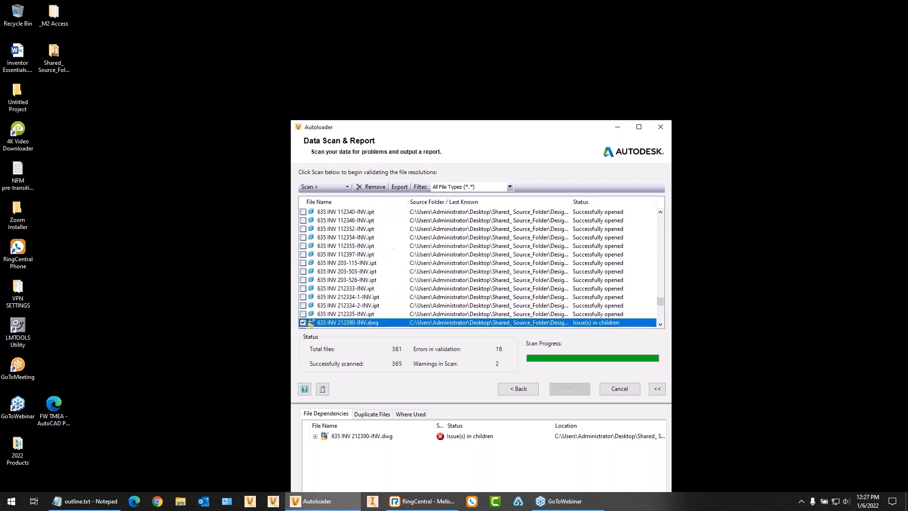
{"action": "left_click", "coordinate": [371, 187]}
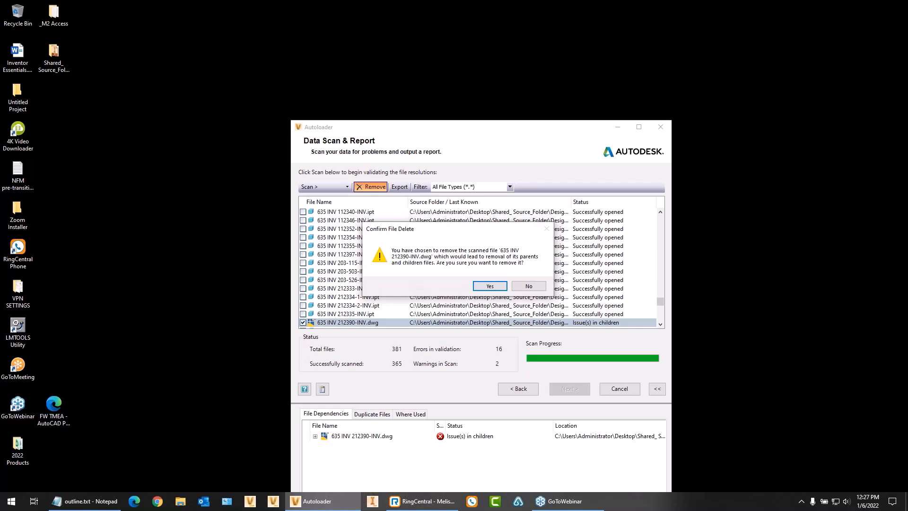
{"action": "key", "text": "Return"}
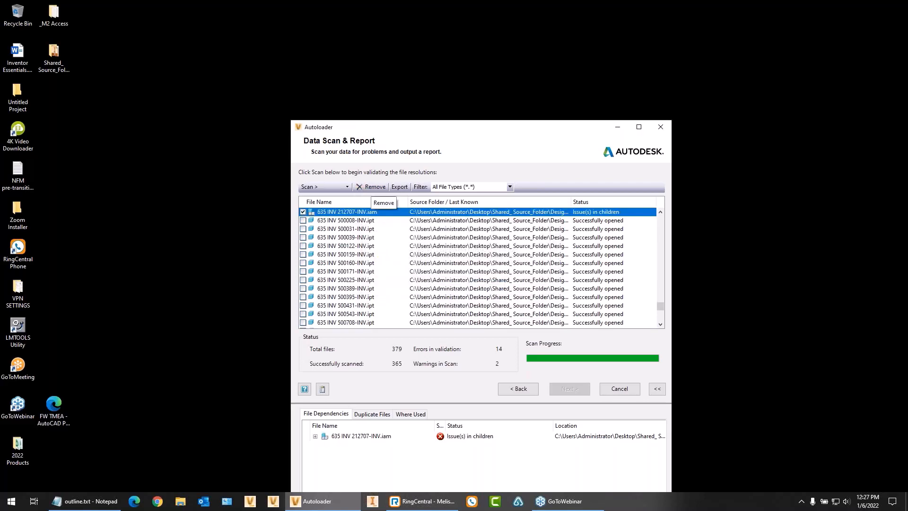
Step: Remove the remaining problem files 635 INV 212707-INV.iam, 908-409-02-INV.iam, 908409-INV.dwg and 908806-INV.dwg from the scan
{"action": "left_click", "coordinate": [373, 187]}
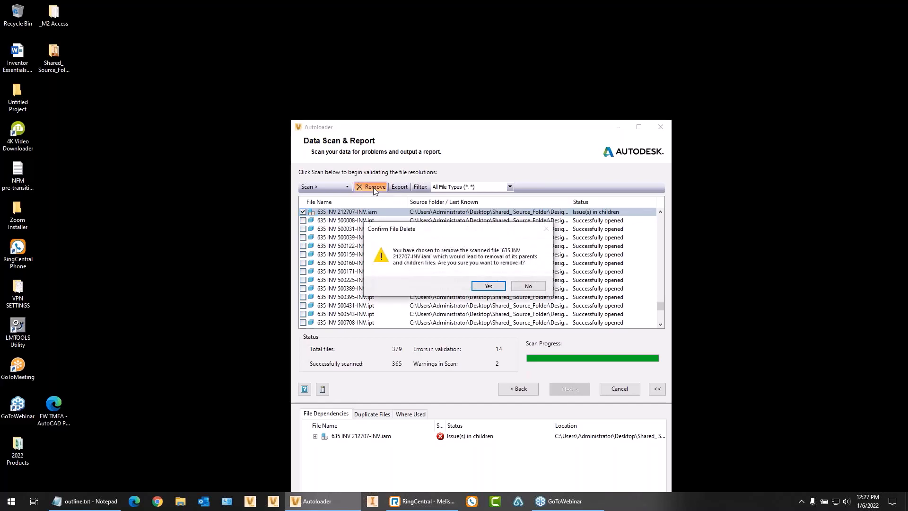
{"action": "key", "text": "Return"}
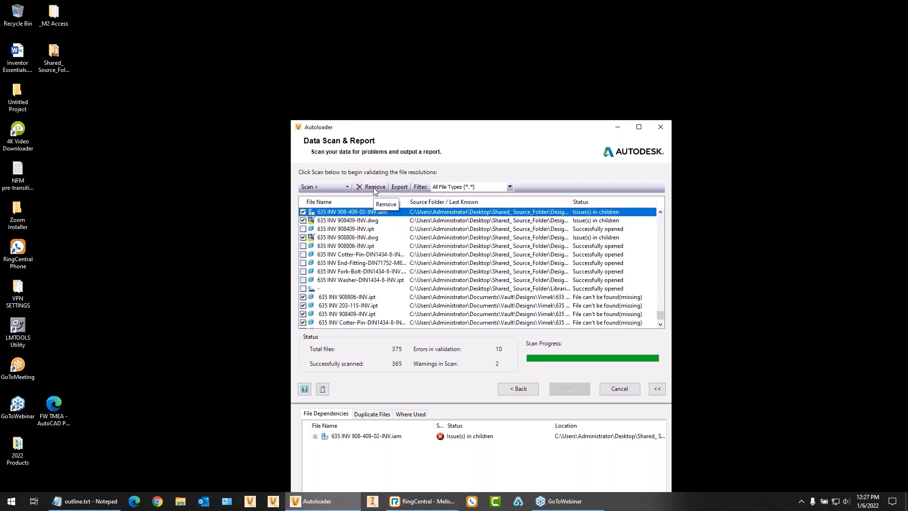
{"action": "left_click", "coordinate": [373, 187]}
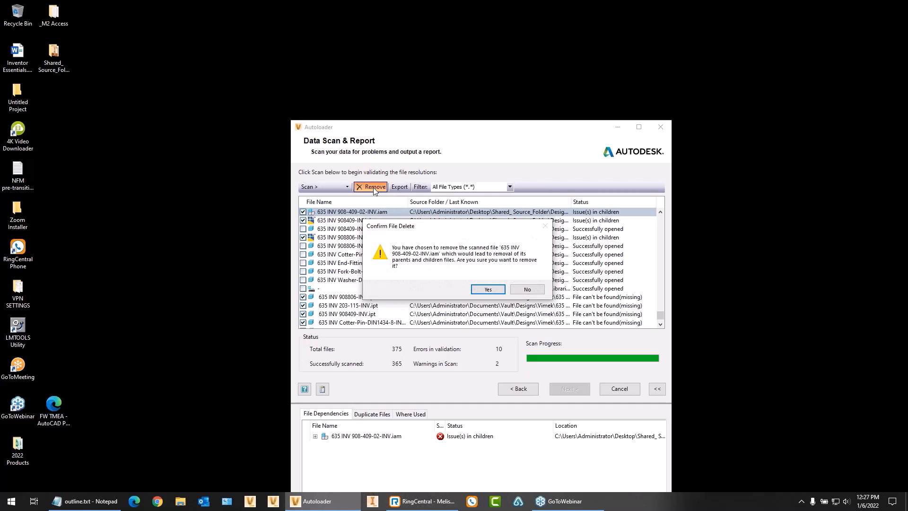
{"action": "key", "text": "Return"}
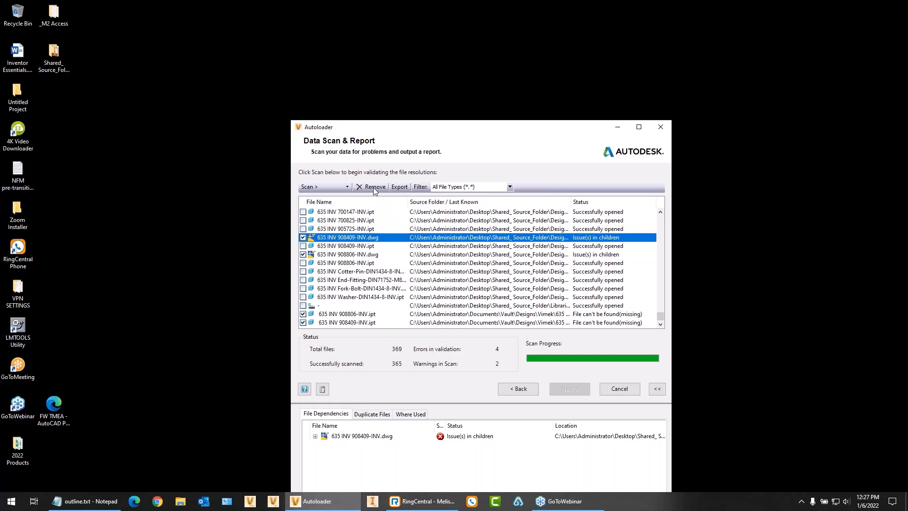
{"action": "left_click", "coordinate": [374, 187]}
{"action": "key", "text": "Return"}
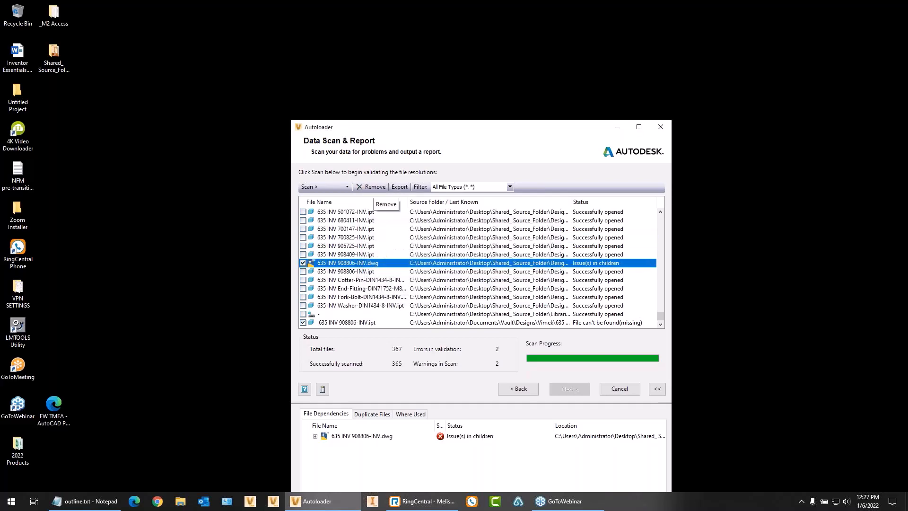
{"action": "left_click", "coordinate": [373, 187]}
{"action": "key", "text": "Return"}
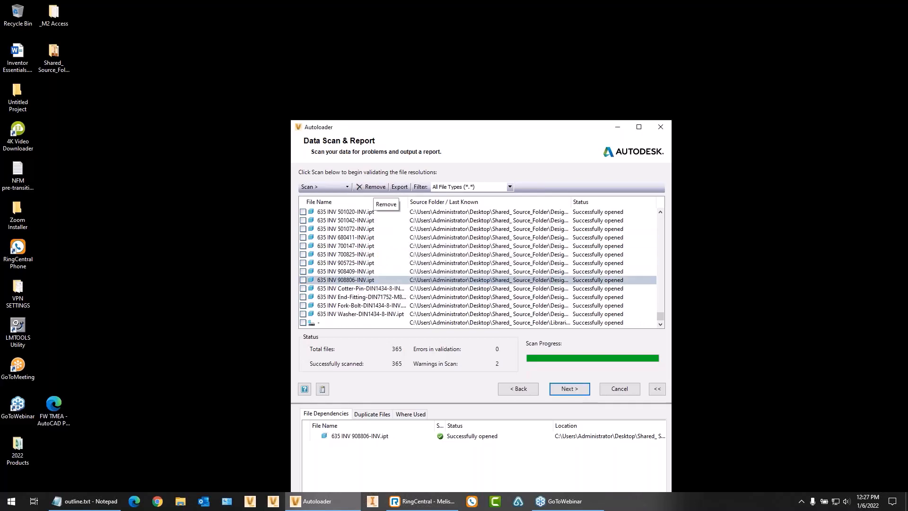
Step: Log in to the acme vault on localhost as Administrator and map Shared_ Source_Folder to the vault's Designs folder
{"action": "left_click", "coordinate": [571, 391]}
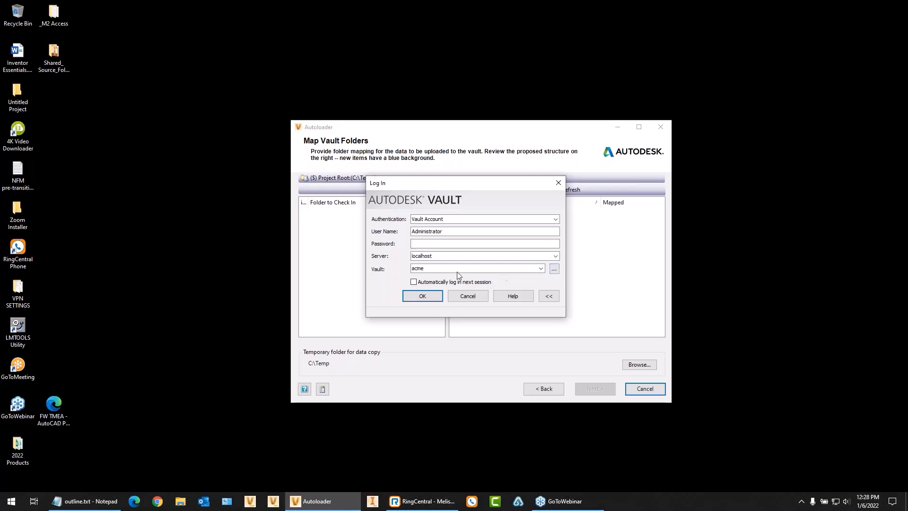
{"action": "left_click", "coordinate": [424, 296]}
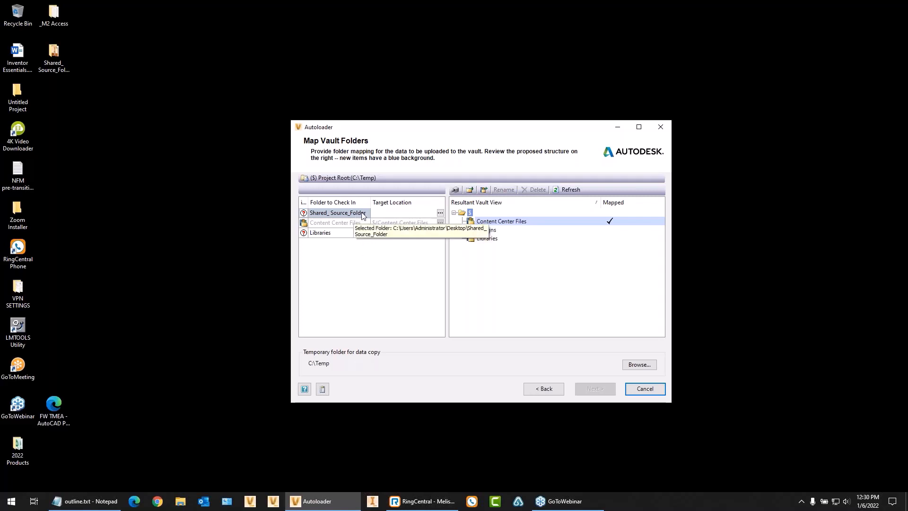
{"action": "left_click", "coordinate": [440, 213]}
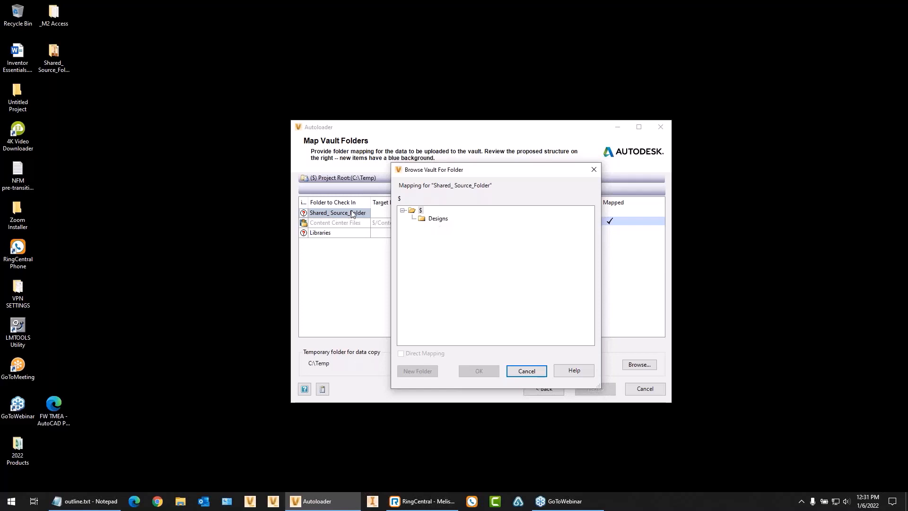
{"action": "left_click", "coordinate": [440, 223]}
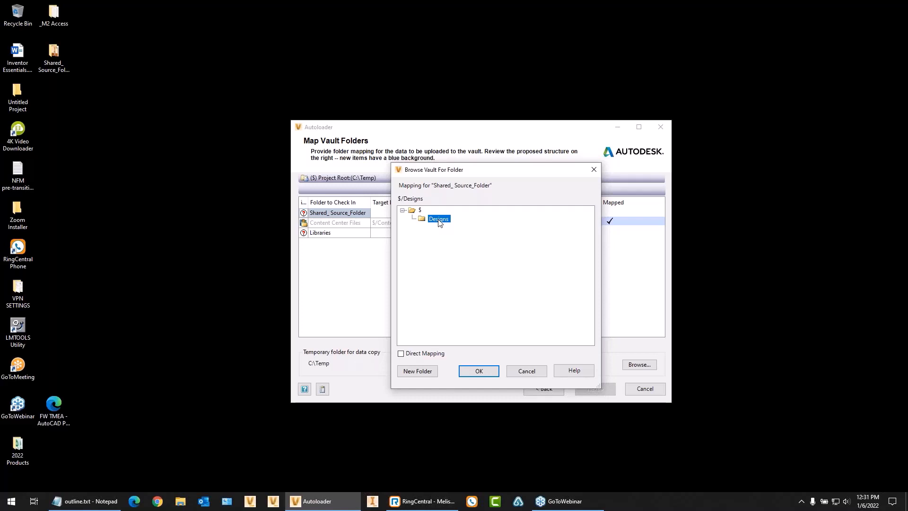
{"action": "left_click", "coordinate": [478, 371]}
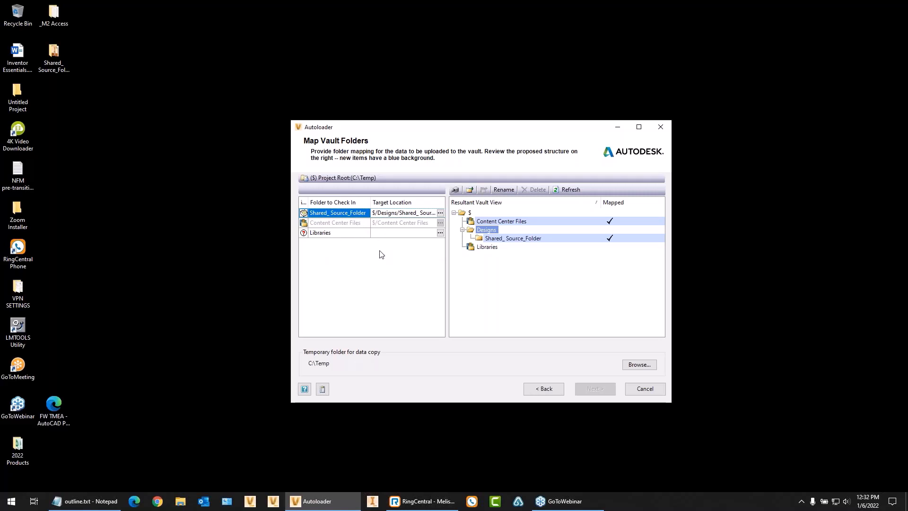
Step: Map the Libraries folder to the vault's Libraries folder and copy the redirected data to C:\Temp, proceeding to the data subsets
{"action": "mouse_move", "coordinate": [313, 236]}
{"action": "left_click", "coordinate": [441, 233]}
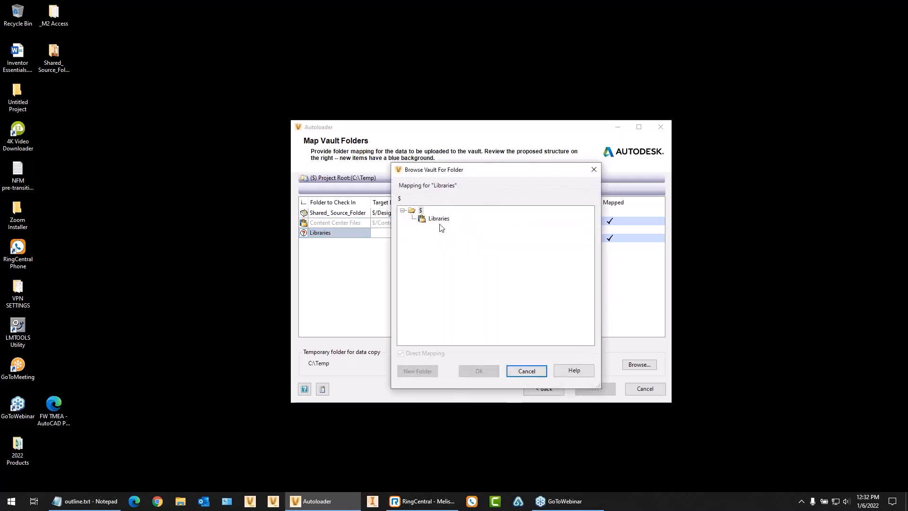
{"action": "left_click", "coordinate": [439, 219]}
{"action": "left_click", "coordinate": [478, 368]}
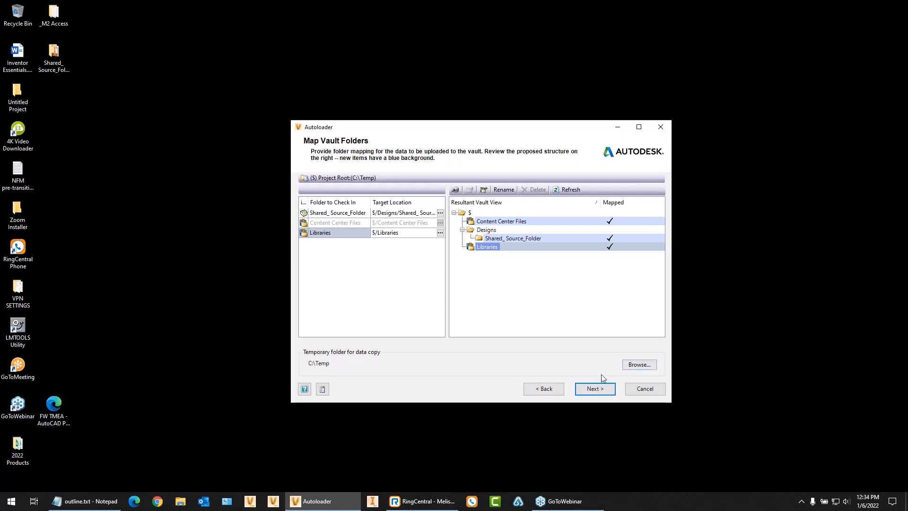
{"action": "left_click", "coordinate": [590, 389]}
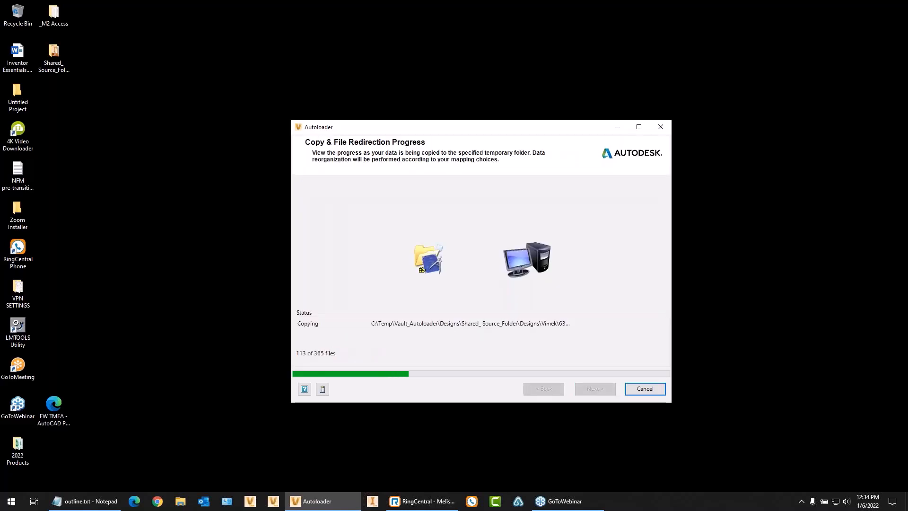
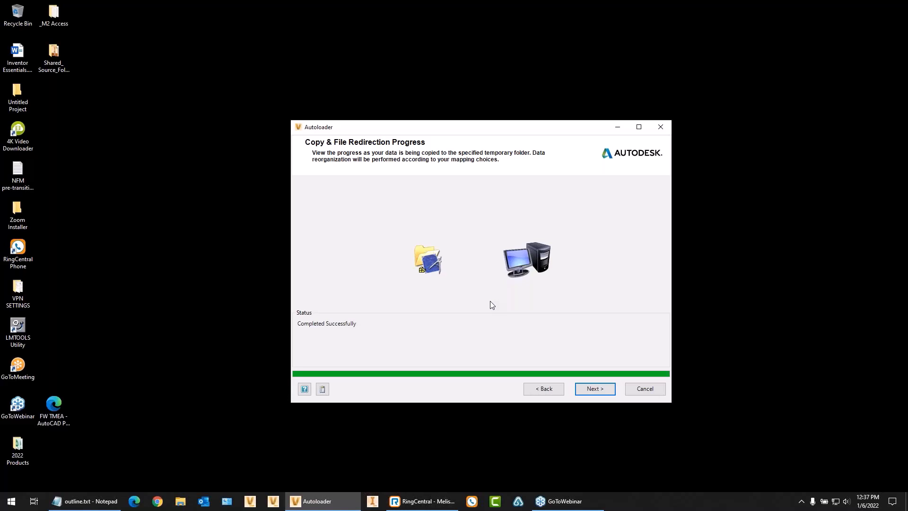
{"action": "left_click", "coordinate": [595, 389]}
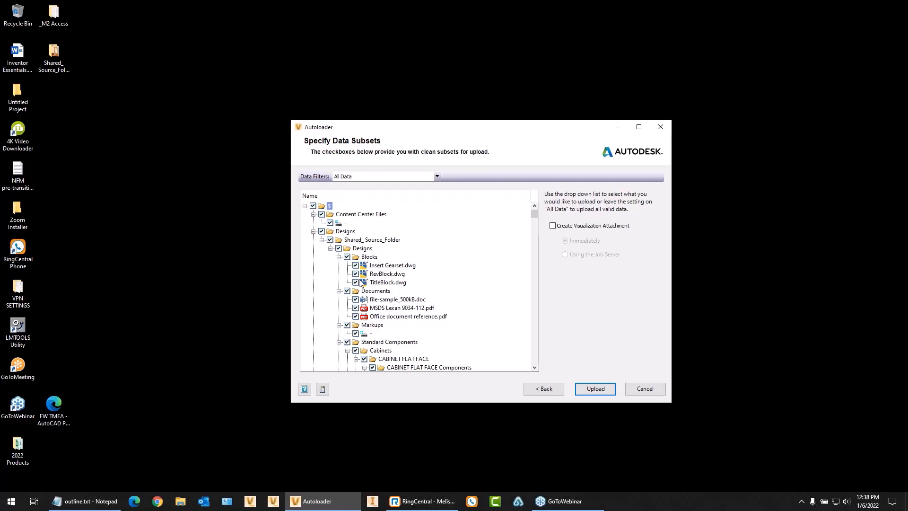
Step: Review the available data filters for the upload and keep the filter set to All Data
{"action": "left_click", "coordinate": [330, 240]}
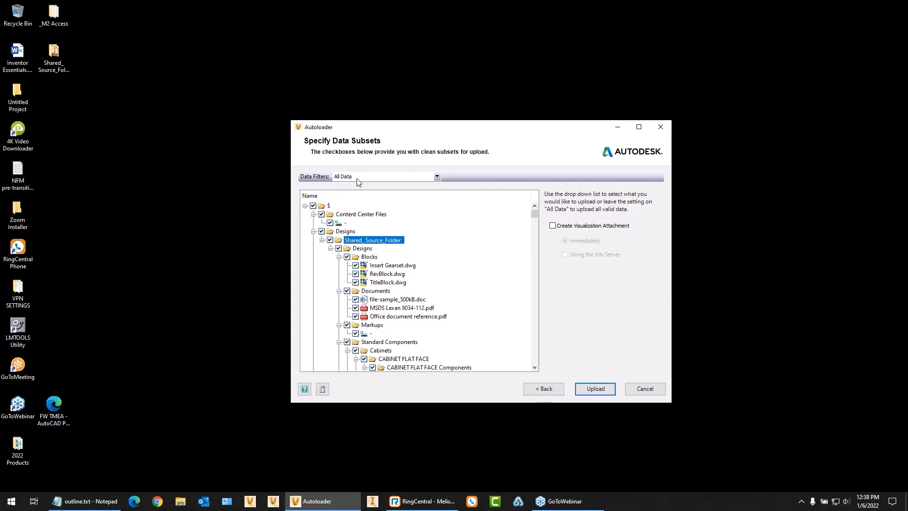
{"action": "left_click", "coordinate": [436, 176]}
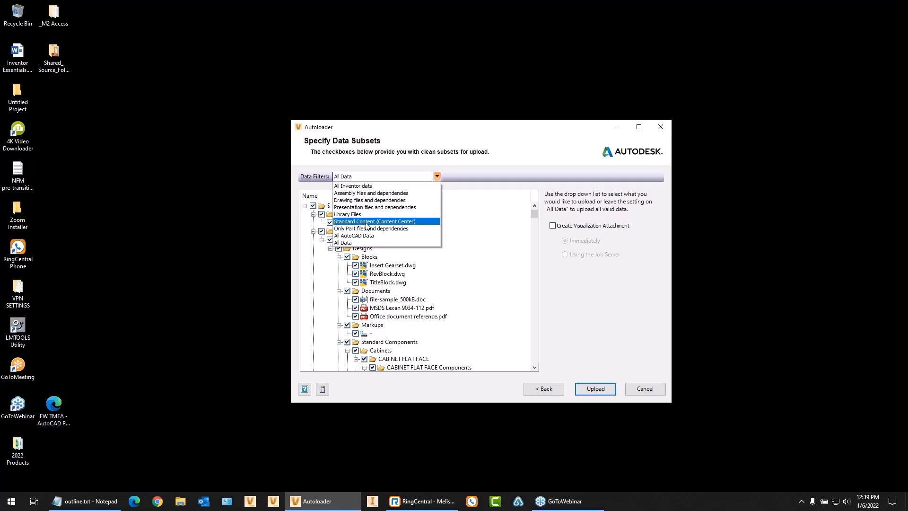
{"action": "left_click", "coordinate": [437, 177]}
{"action": "left_click", "coordinate": [437, 178]}
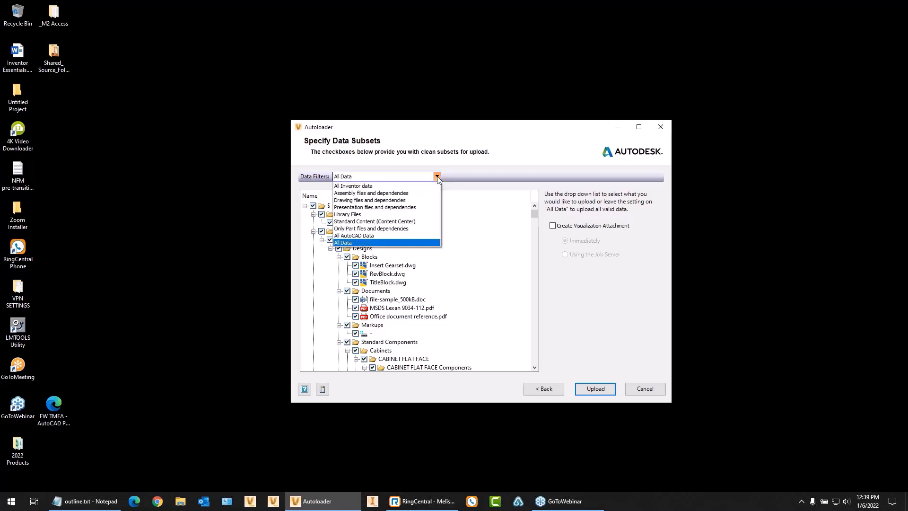
{"action": "left_click", "coordinate": [474, 222]}
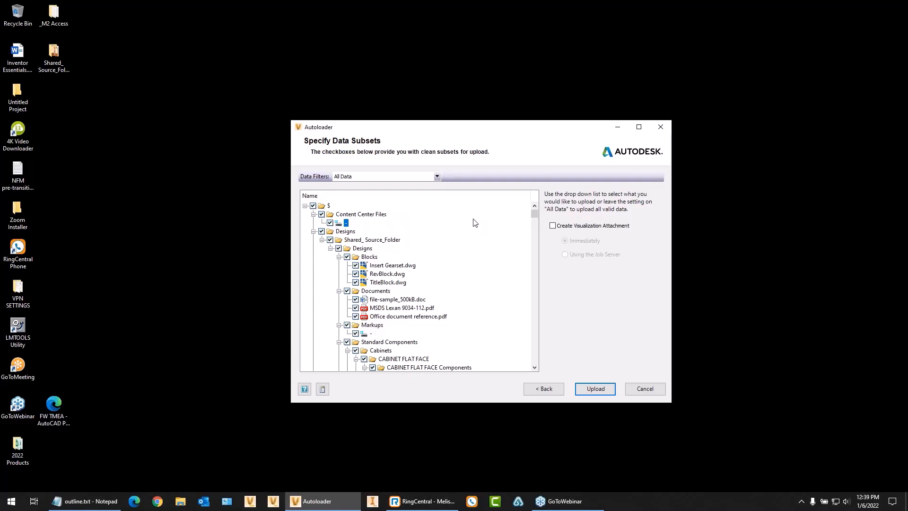
Step: Upload all the data subsets to the vault and close Autoloader once the upload report is finished
{"action": "left_click", "coordinate": [595, 386]}
{"action": "left_click", "coordinate": [597, 390]}
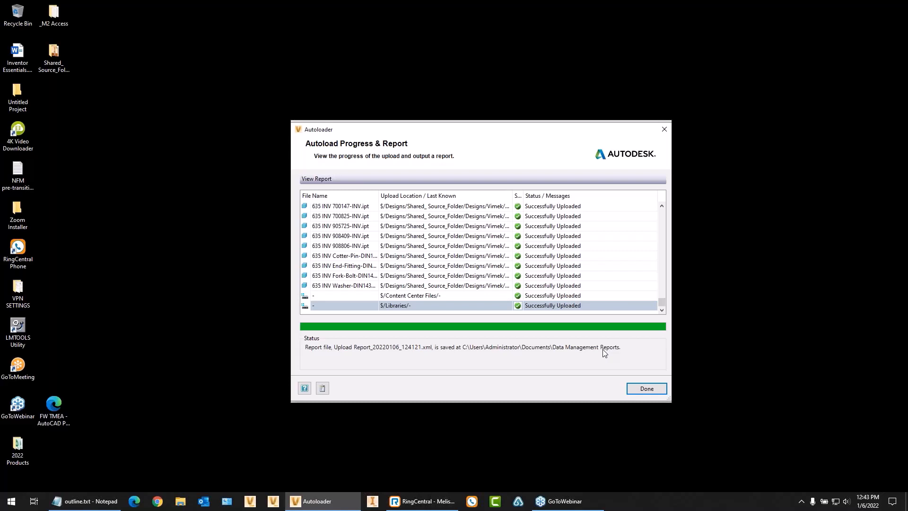
{"action": "left_click", "coordinate": [644, 387]}
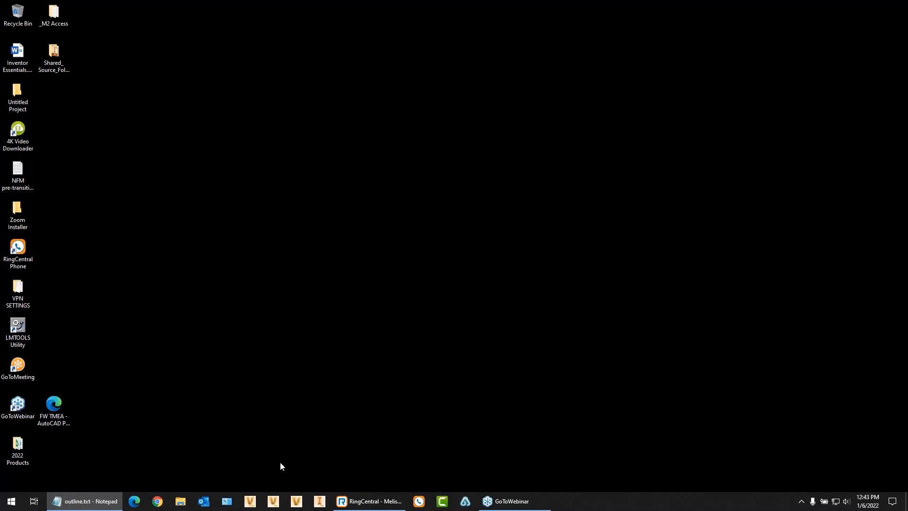
Step: Open Autodesk Vault Professional, log in to the ACME vault as Administrator and expand the Project Explorer root
{"action": "left_click", "coordinate": [274, 503]}
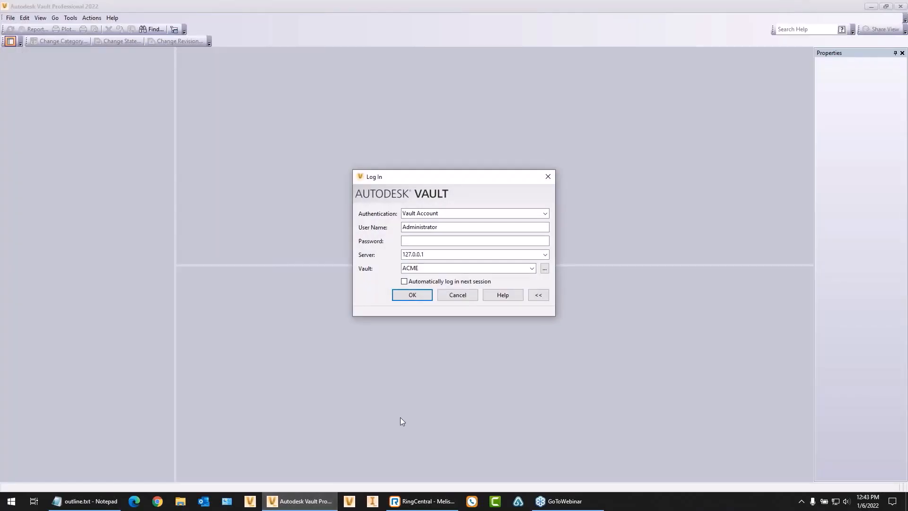
{"action": "left_click", "coordinate": [413, 295]}
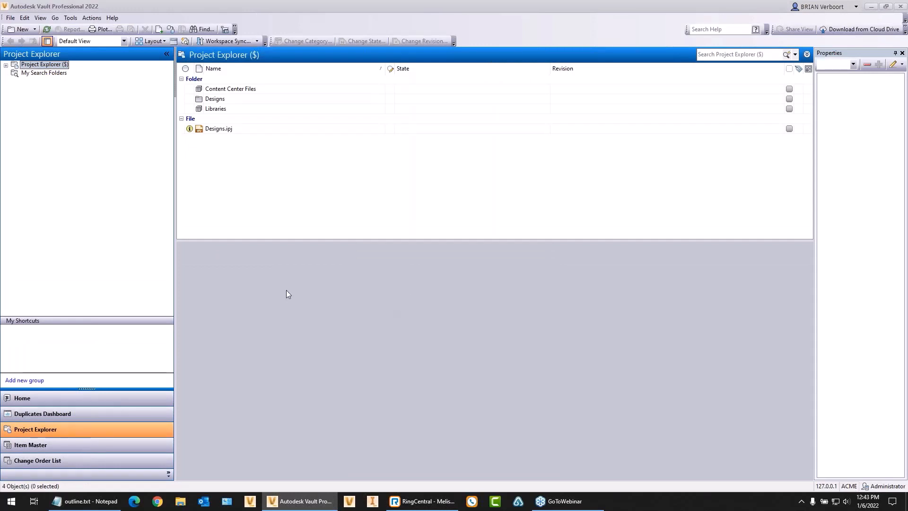
{"action": "left_click", "coordinate": [16, 69]}
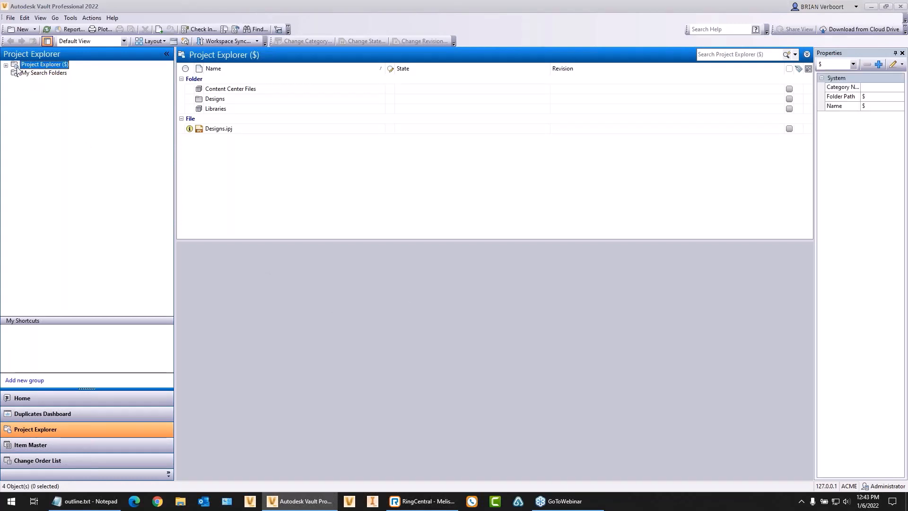
{"action": "left_click", "coordinate": [7, 66]}
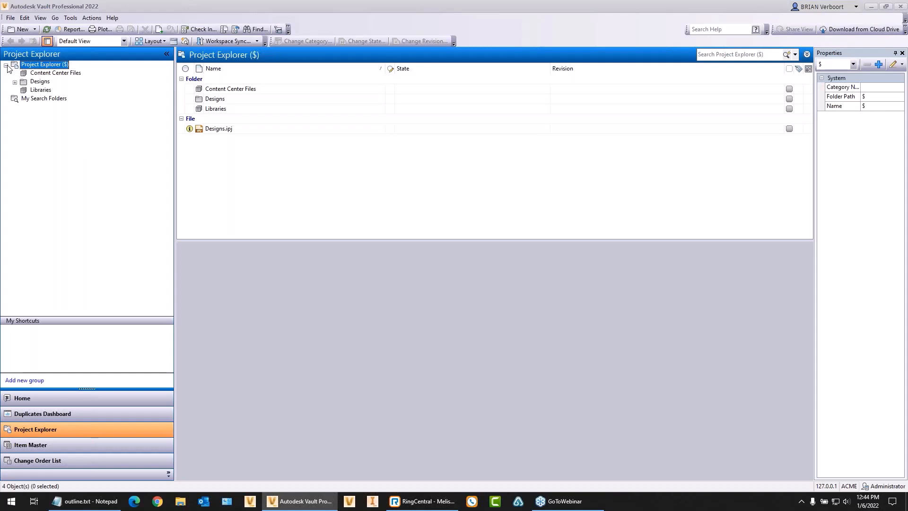
Step: Expand the vault's Designs folder with all its subfolders and look through the uploaded folder structure
{"action": "left_click", "coordinate": [39, 83]}
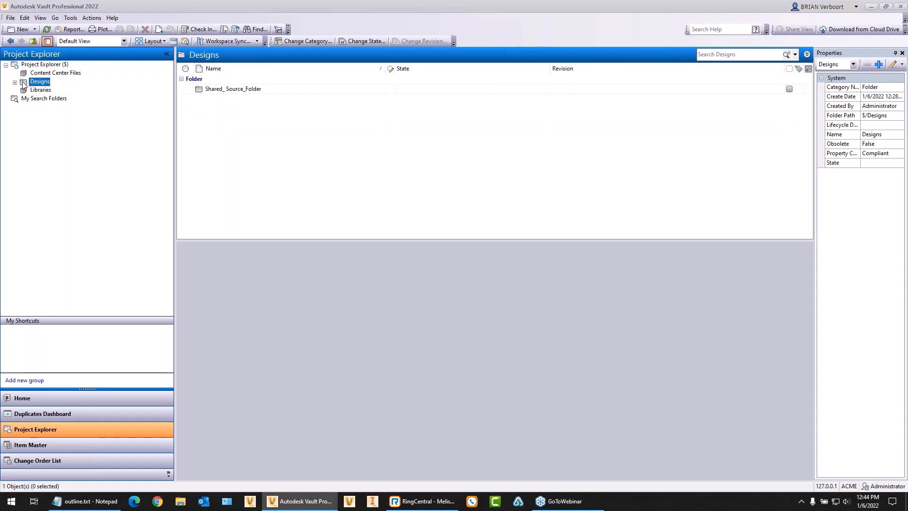
{"action": "left_click", "coordinate": [15, 83]}
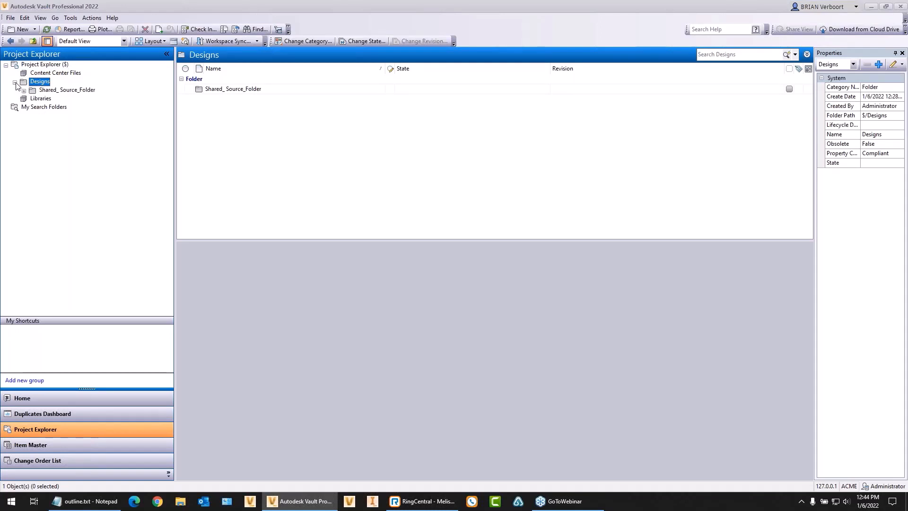
{"action": "left_click", "coordinate": [24, 90]}
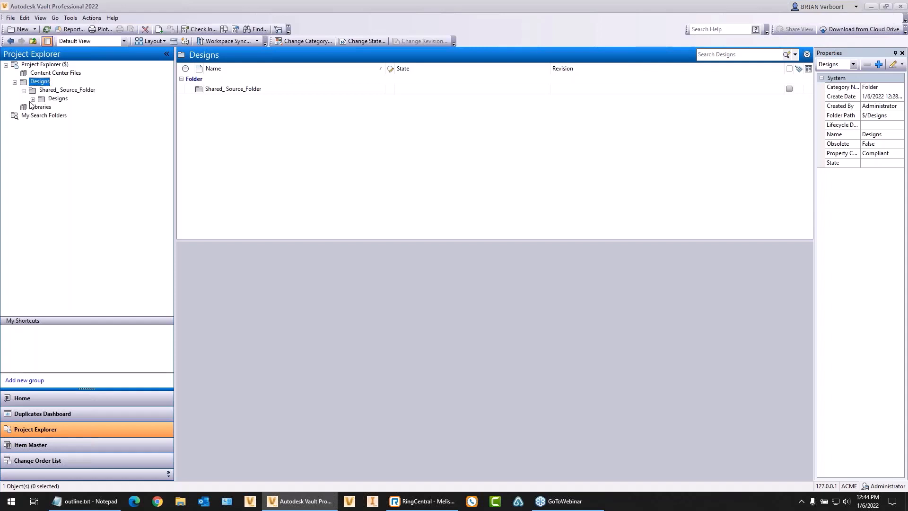
{"action": "left_click", "coordinate": [32, 100]}
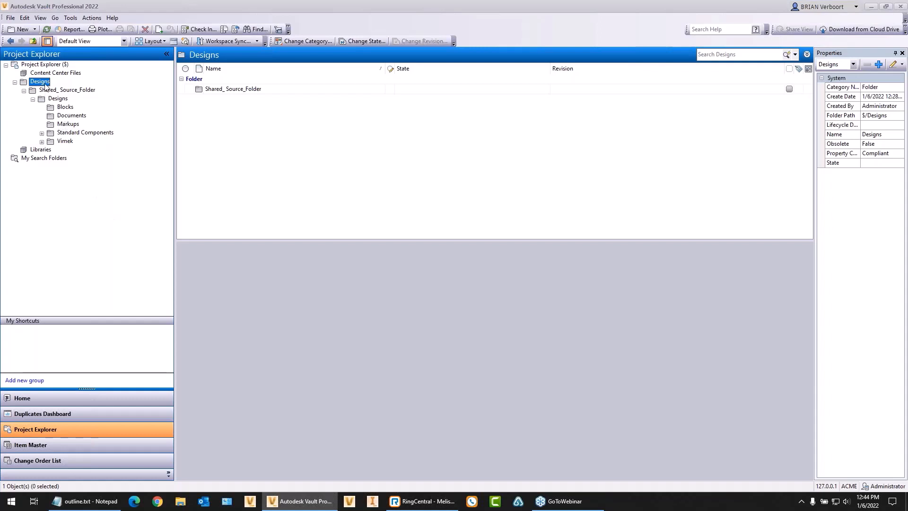
{"action": "right_click", "coordinate": [44, 83]}
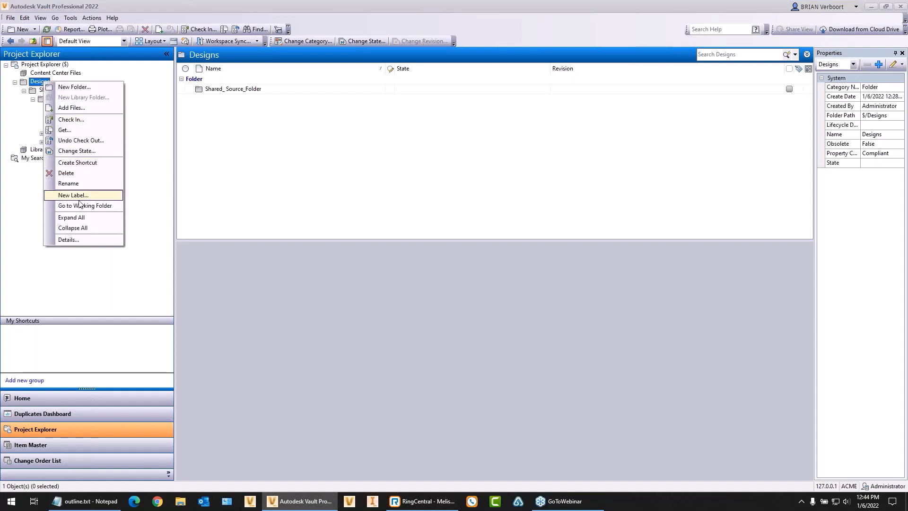
{"action": "left_click", "coordinate": [78, 217]}
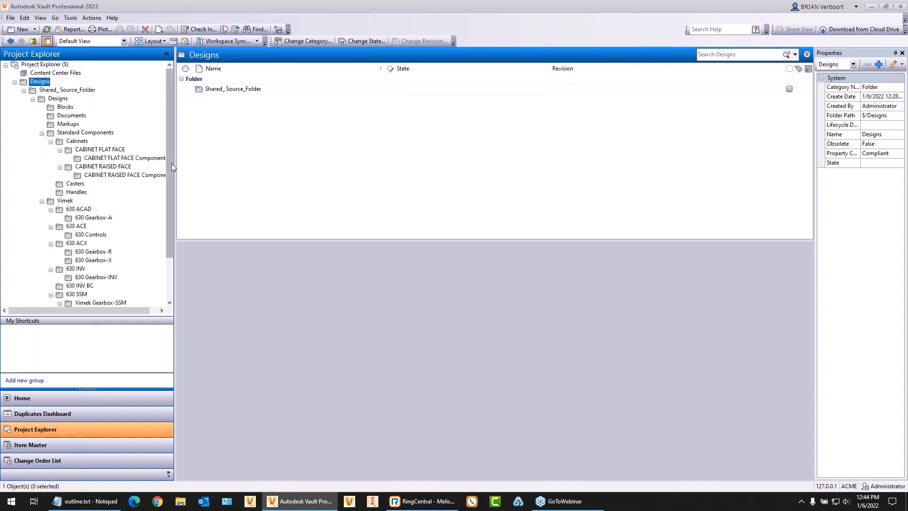
{"action": "mouse_move", "coordinate": [171, 163]}
{"action": "left_mouse_down"}
{"action": "mouse_move", "coordinate": [169, 225]}
{"action": "mouse_move", "coordinate": [169, 179]}
{"action": "left_mouse_up"}
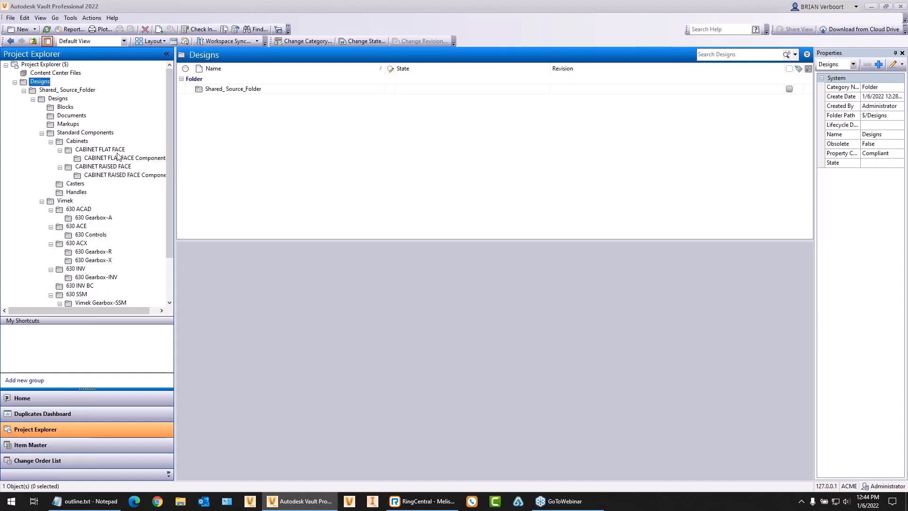
{"action": "left_click_drag", "start_coordinate": [170, 206], "coordinate": [170, 264]}
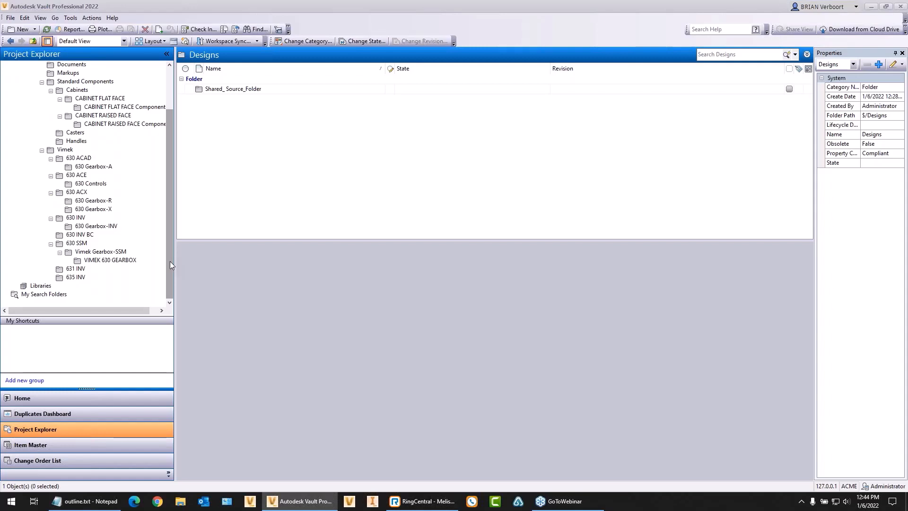
Step: Inspect the contents of the 630 Gearbox-A, 630 ACX and 630 Controls folders under Vimek
{"action": "left_click", "coordinate": [91, 169]}
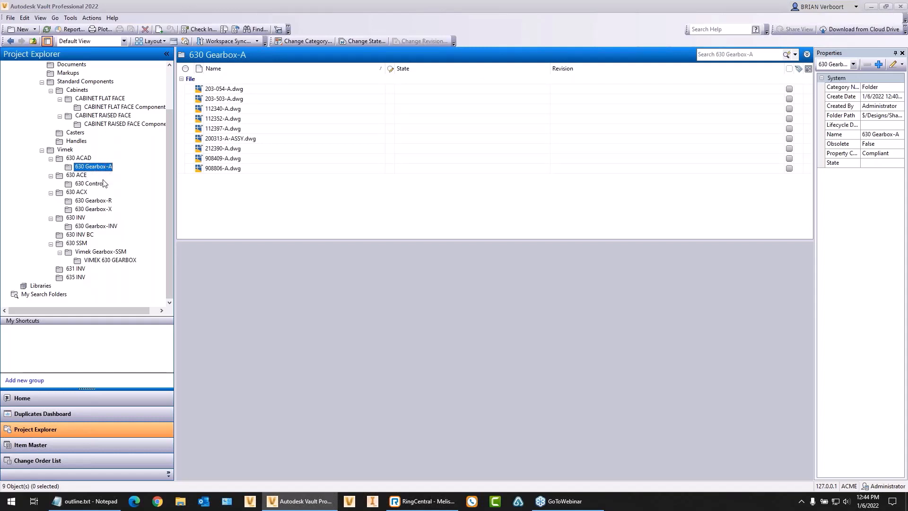
{"action": "left_click", "coordinate": [80, 192]}
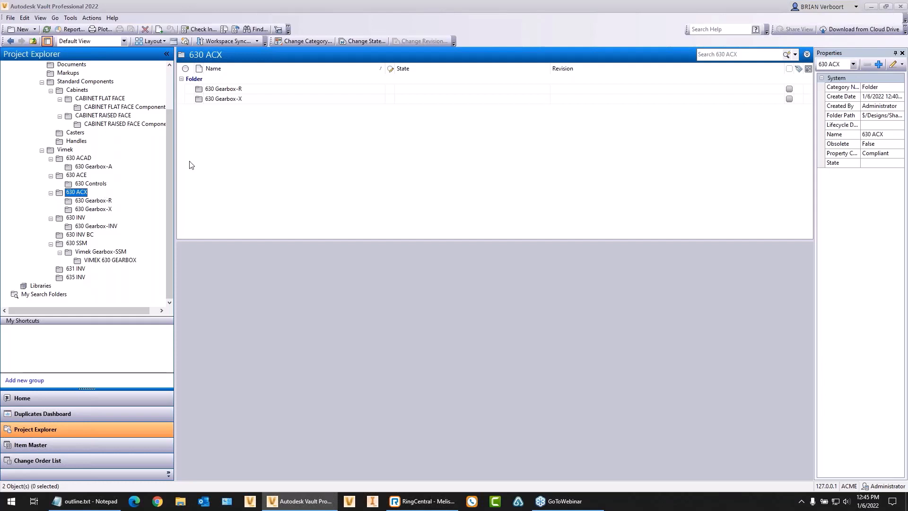
{"action": "left_click", "coordinate": [229, 90]}
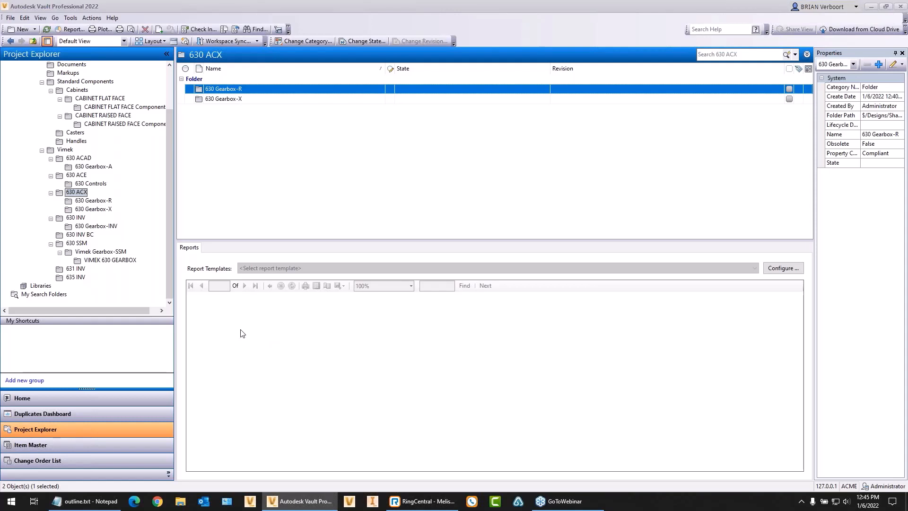
{"action": "left_click", "coordinate": [443, 316]}
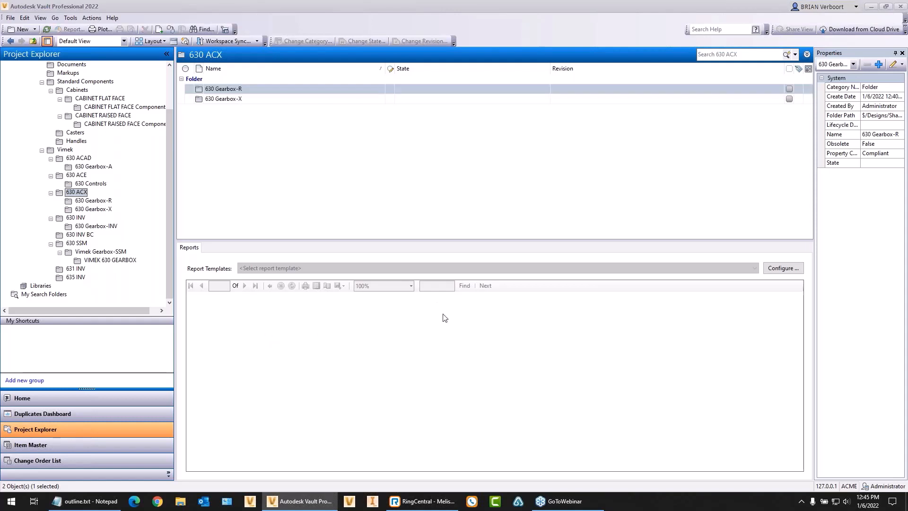
{"action": "left_click", "coordinate": [222, 90]}
{"action": "left_click", "coordinate": [223, 101]}
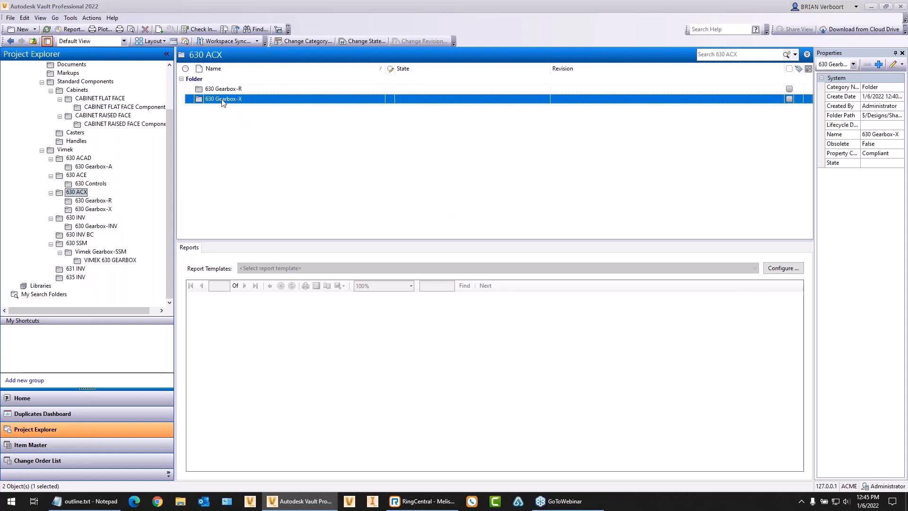
{"action": "left_click", "coordinate": [219, 90]}
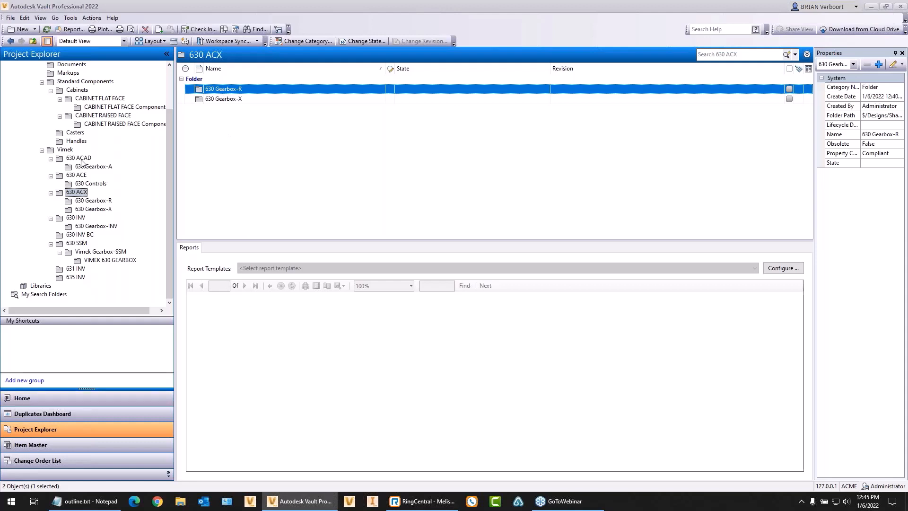
{"action": "left_click", "coordinate": [76, 184]}
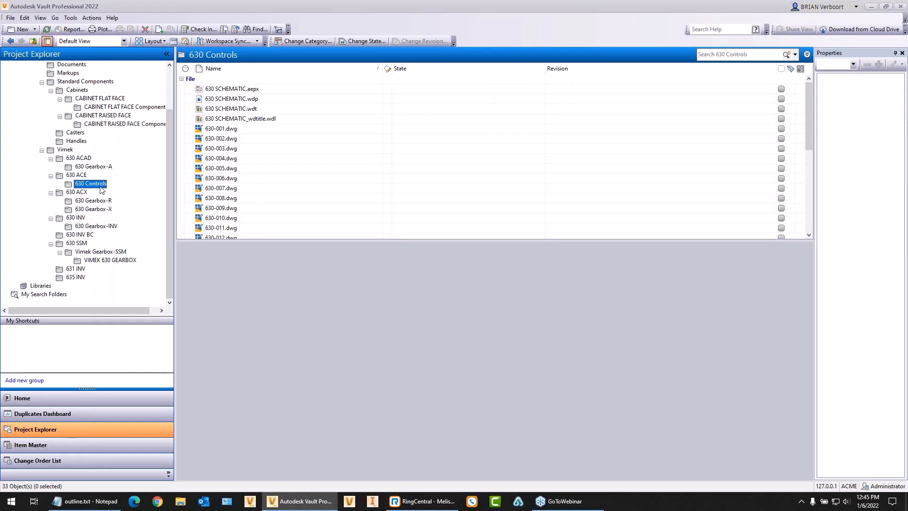
Step: Examine the preview, history with all versions, uses and where-used data of 200313-A-ASSY.dwg in the 630 Gearbox-A folder
{"action": "left_click", "coordinate": [86, 160]}
{"action": "left_click", "coordinate": [92, 167]}
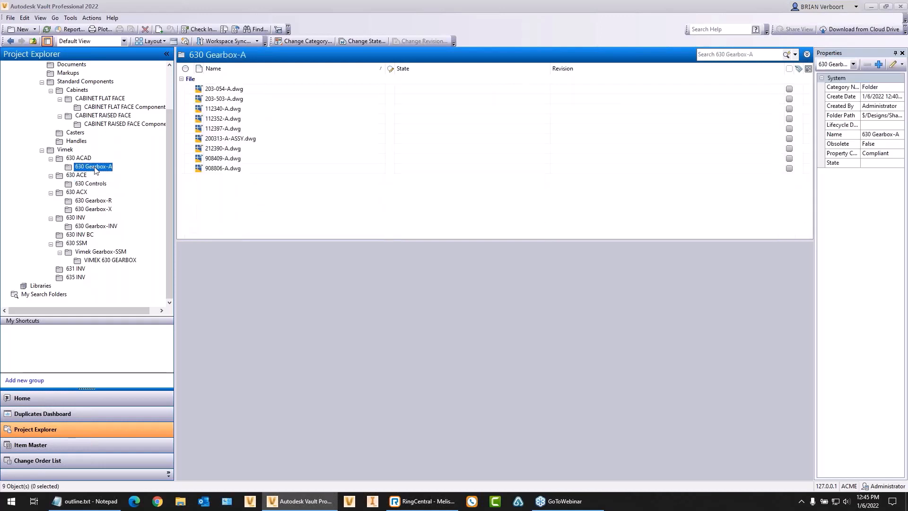
{"action": "left_click", "coordinate": [259, 140]}
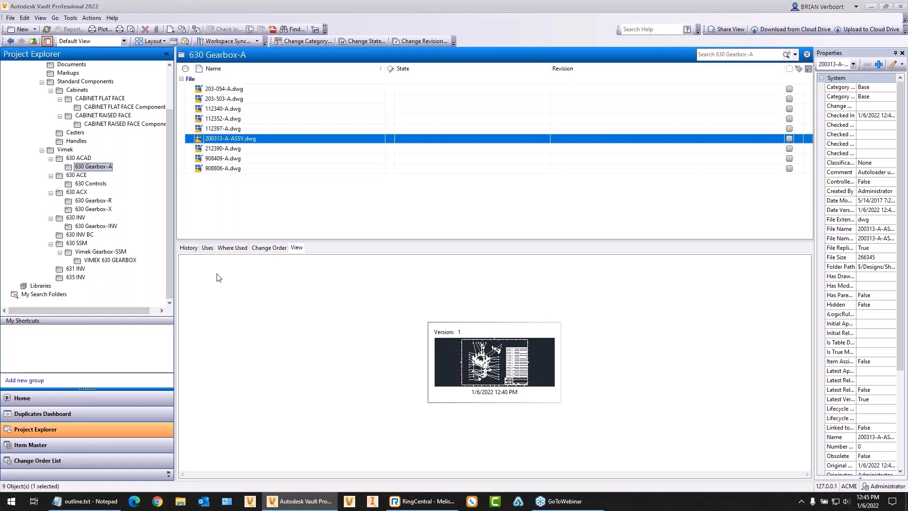
{"action": "left_click", "coordinate": [189, 249]}
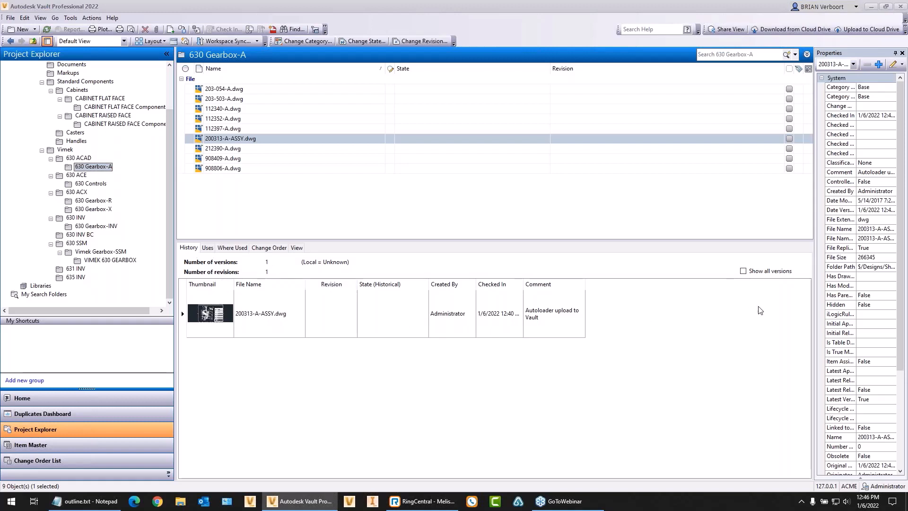
{"action": "left_click", "coordinate": [743, 271]}
{"action": "left_click", "coordinate": [207, 248]}
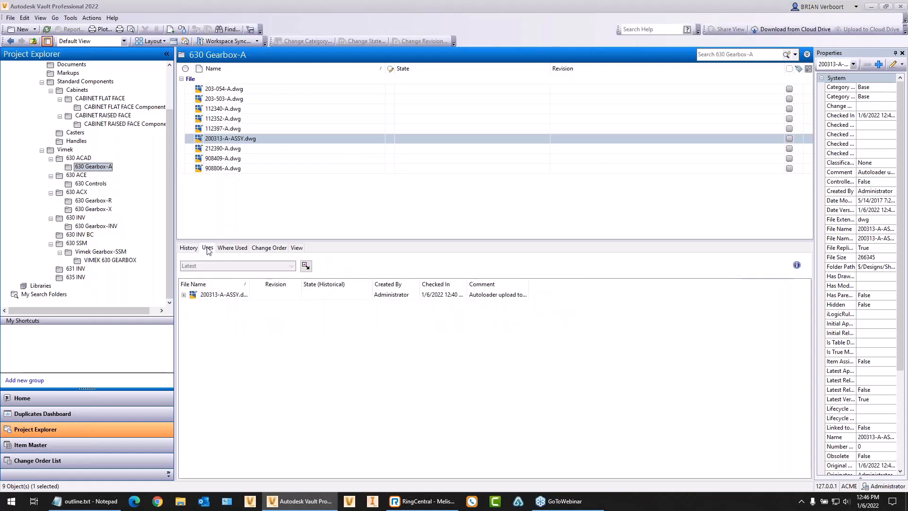
{"action": "left_click", "coordinate": [184, 295]}
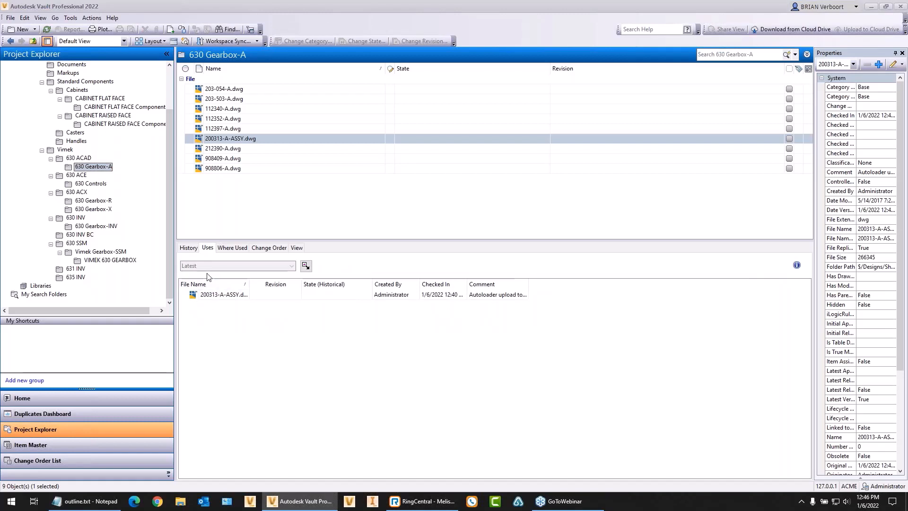
{"action": "left_click", "coordinate": [224, 249]}
{"action": "left_click", "coordinate": [184, 292]}
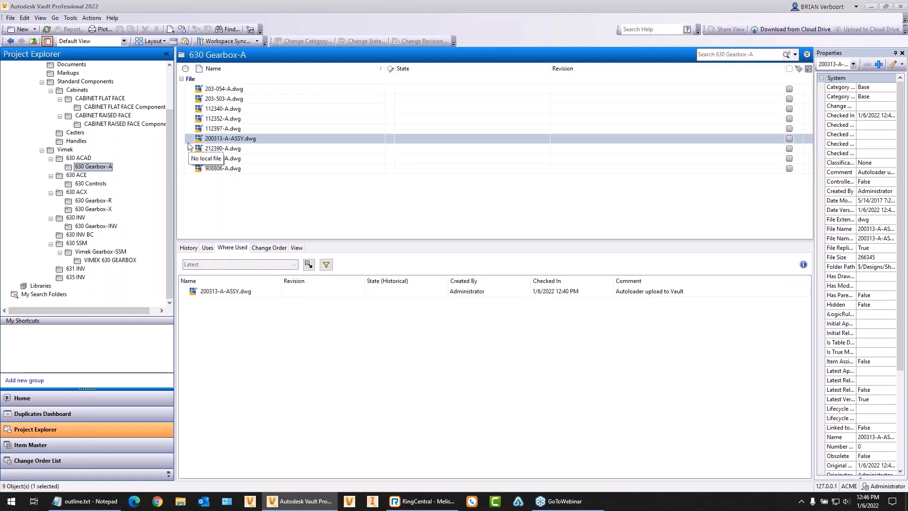
Step: Check where 908409-R.dwg in the 630 Gearbox-R folder is used, expanding its parent drawings
{"action": "left_click", "coordinate": [102, 202]}
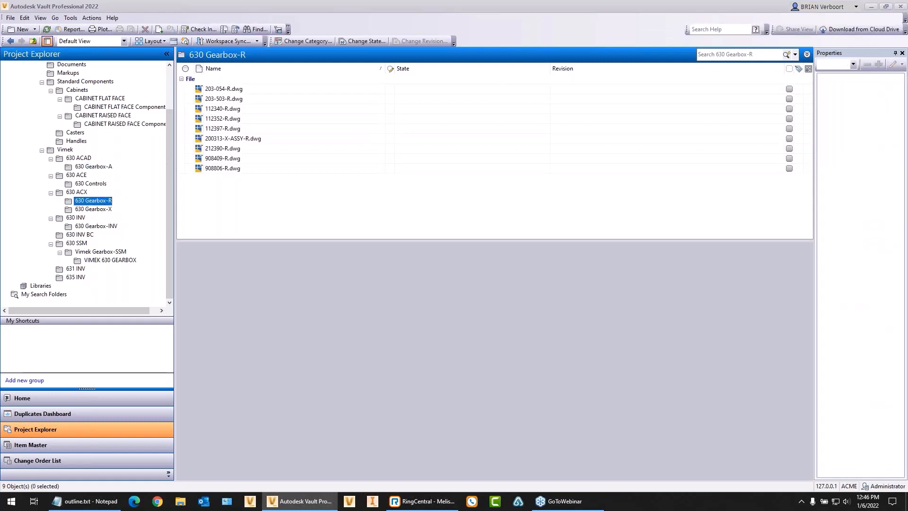
{"action": "left_click", "coordinate": [215, 159]}
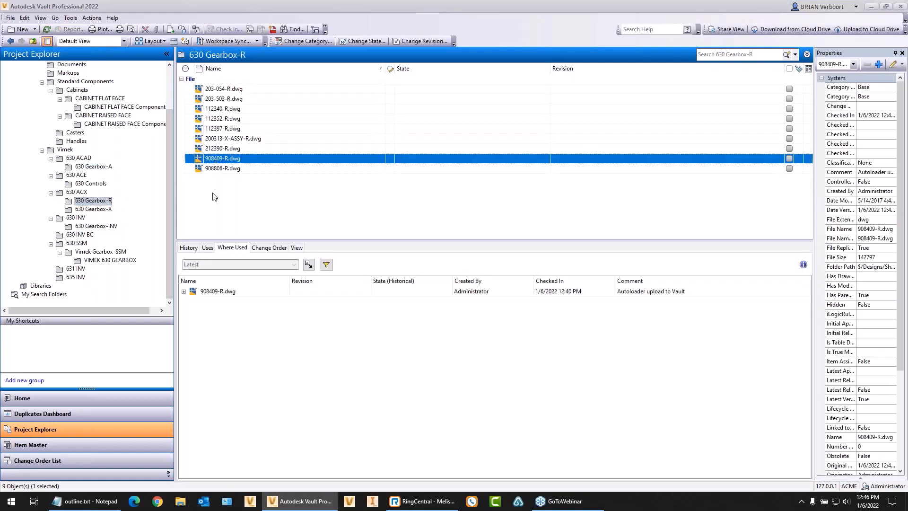
{"action": "left_click", "coordinate": [183, 291]}
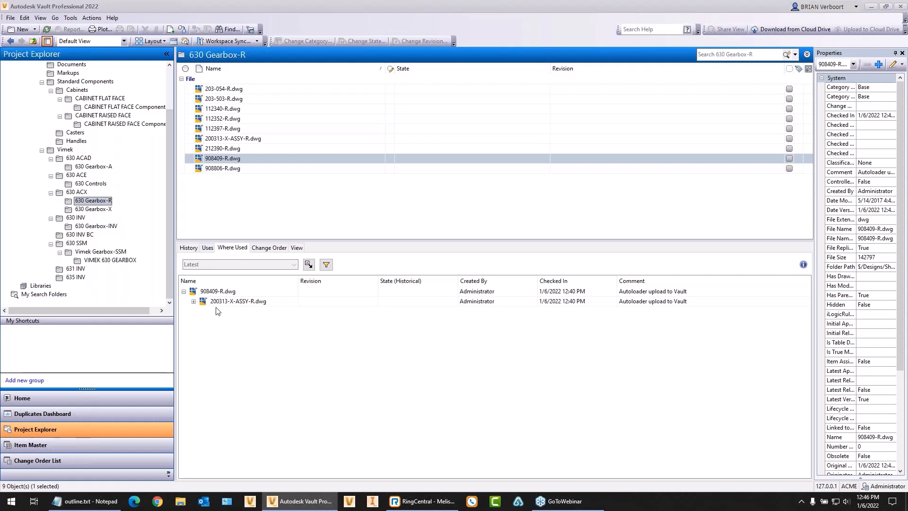
{"action": "left_click", "coordinate": [193, 301]}
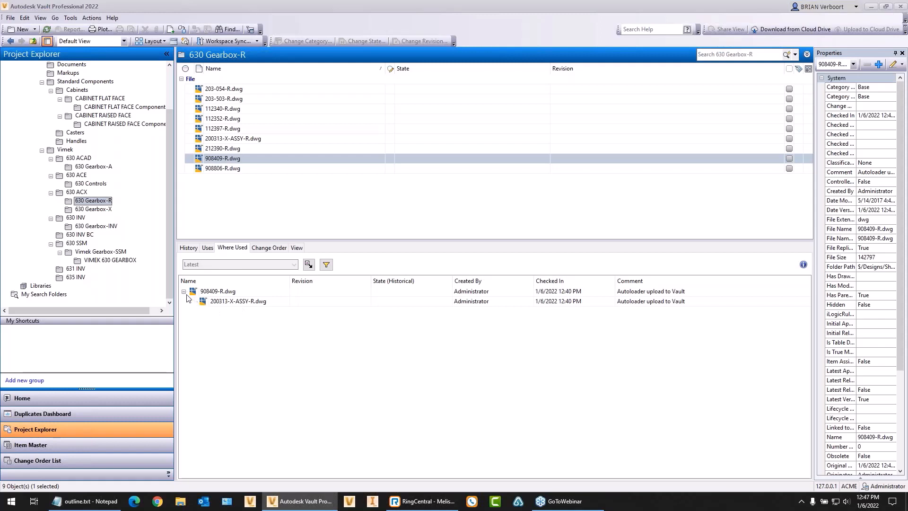
Step: Examine which drawings 200313-X-ASSY-R.dwg in the 630 Gearbox-R folder uses, expanding its child references
{"action": "left_click", "coordinate": [184, 292]}
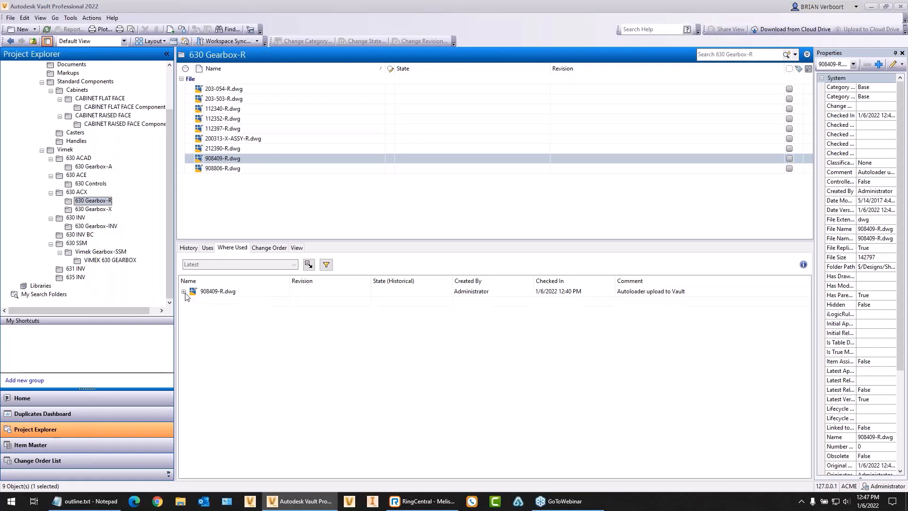
{"action": "left_click", "coordinate": [221, 140]}
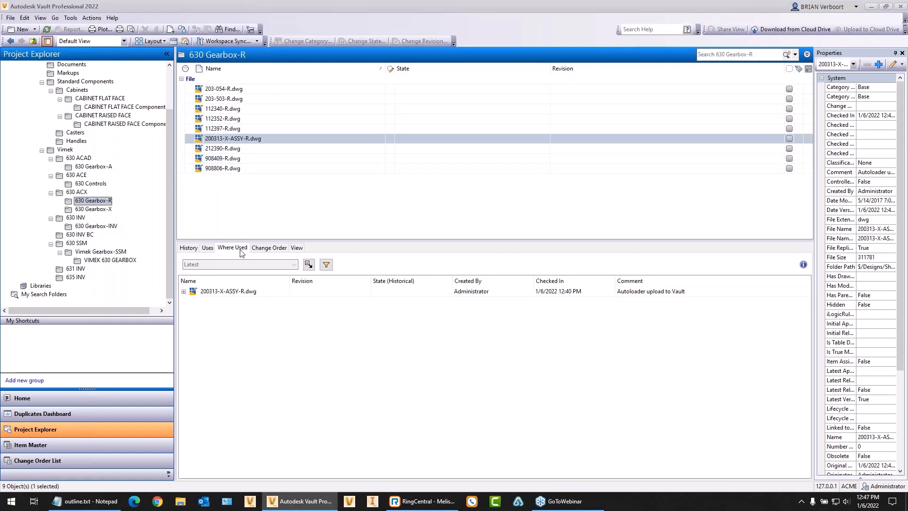
{"action": "left_click", "coordinate": [207, 247]}
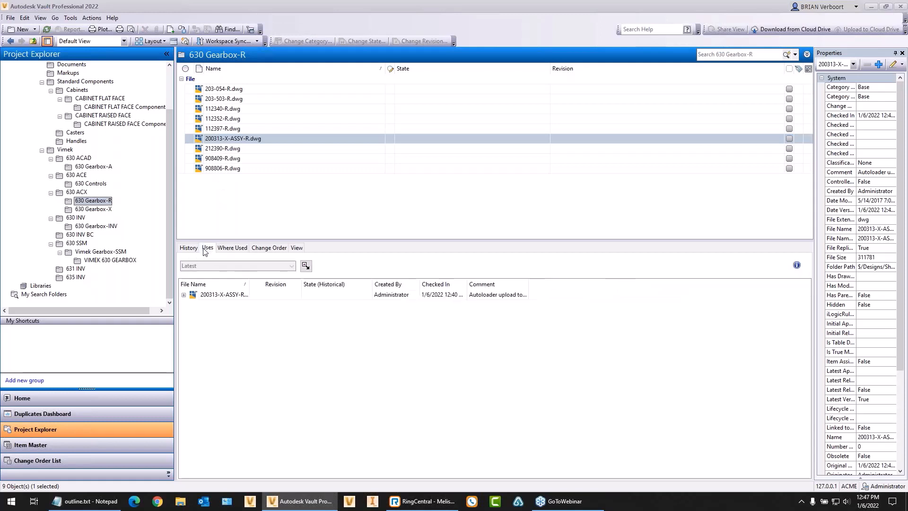
{"action": "left_click", "coordinate": [184, 295]}
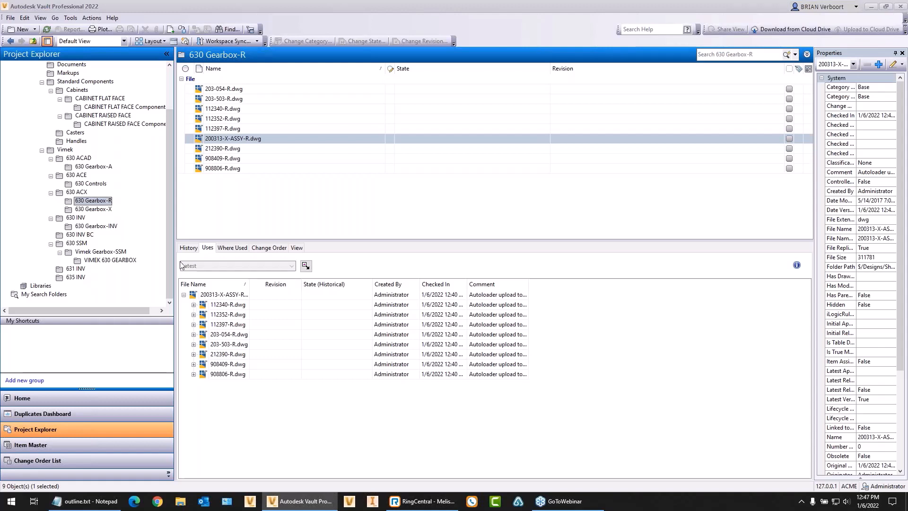
Step: Check the uses data of 112352-A.dwg, 200313-A-ASSY.dwg and 908409-A.dwg in the 630 Gearbox-A folder, expanding the entry for 908409-A.dwg
{"action": "left_click", "coordinate": [103, 169]}
{"action": "left_click", "coordinate": [221, 119]}
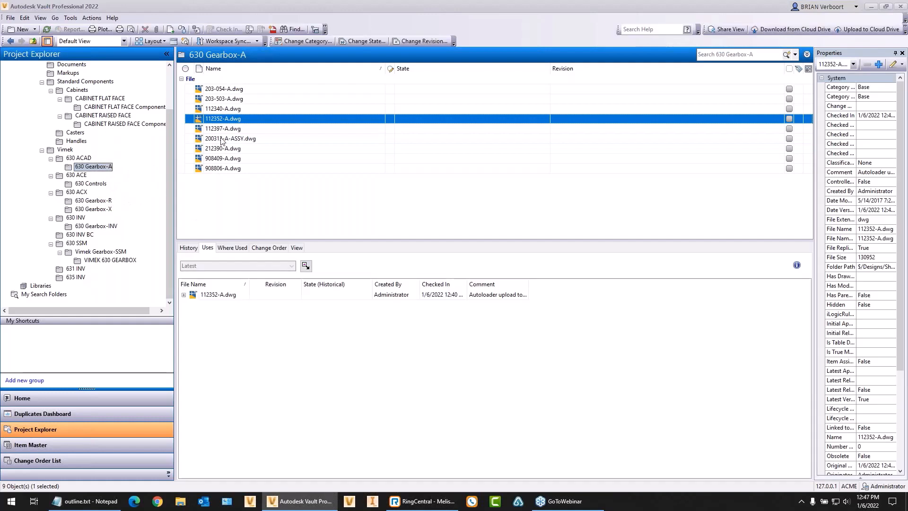
{"action": "left_click", "coordinate": [226, 142]}
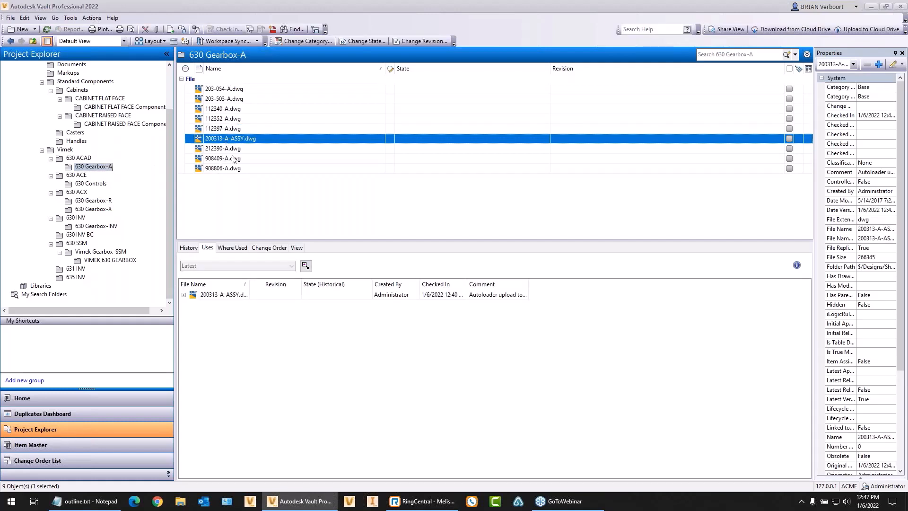
{"action": "left_click", "coordinate": [233, 158]}
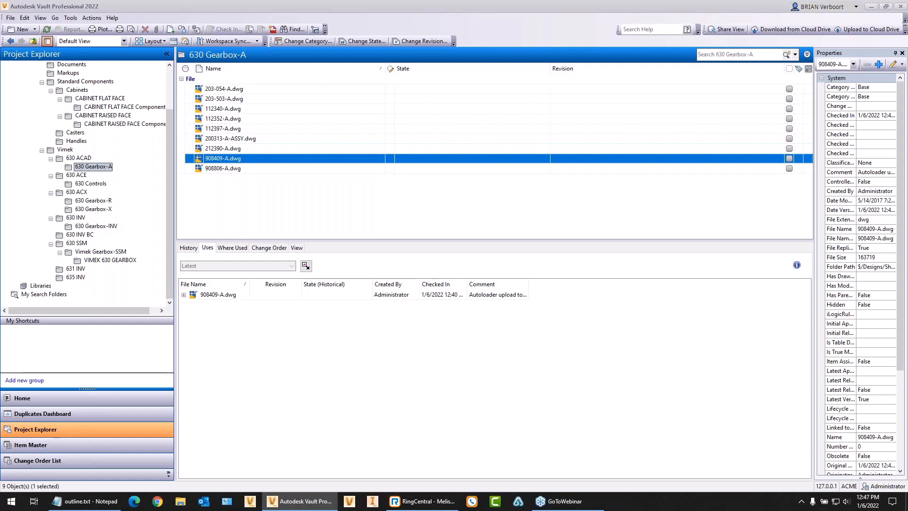
{"action": "left_click", "coordinate": [184, 295]}
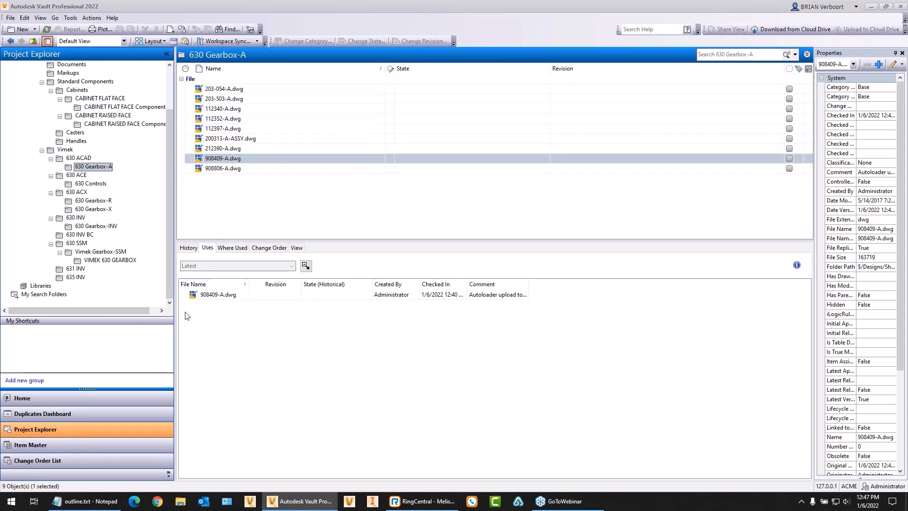
Step: Open 908409-A.dwg from the vault in AutoCAD Mechanical with check-out, dismissing the missing block sync folder notice
{"action": "right_click", "coordinate": [237, 161]}
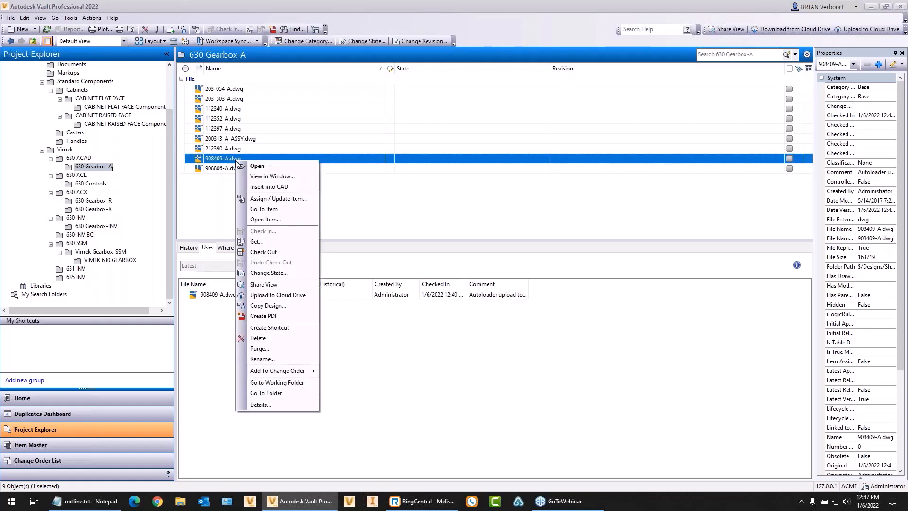
{"action": "left_click", "coordinate": [259, 167]}
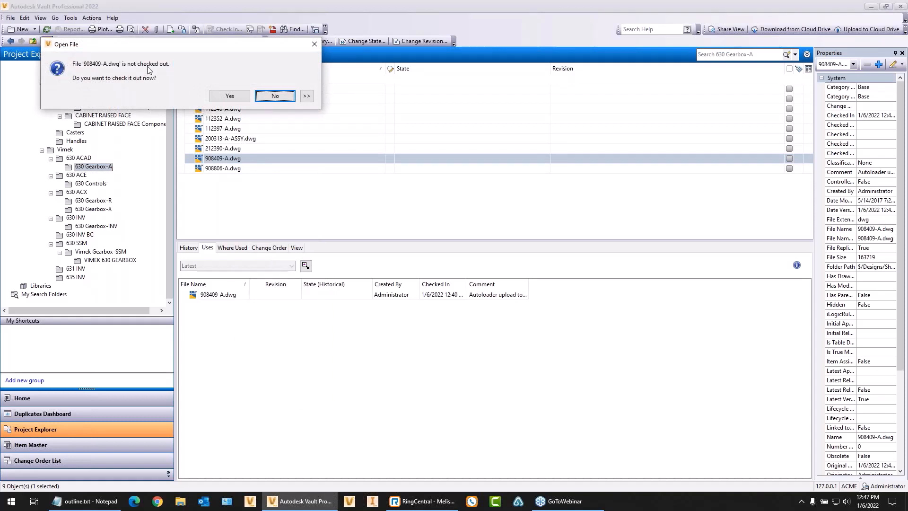
{"action": "left_click", "coordinate": [229, 96]}
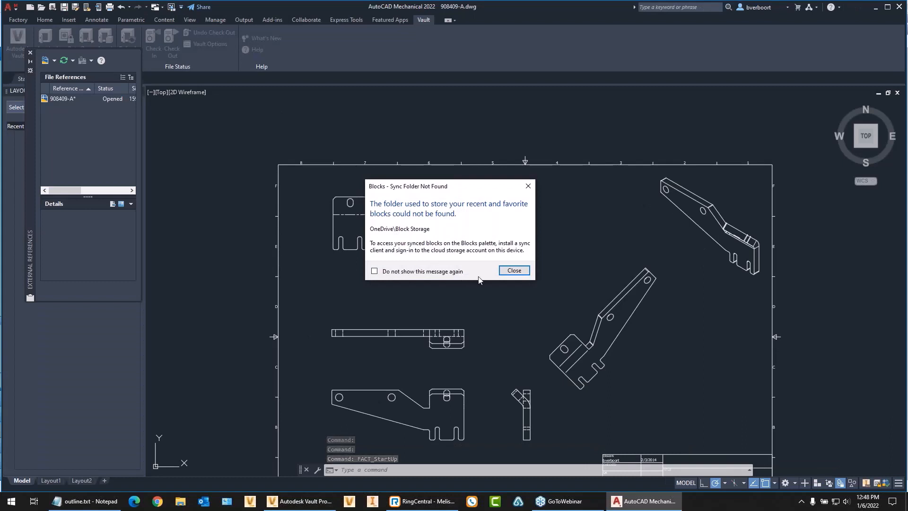
{"action": "left_click", "coordinate": [512, 270]}
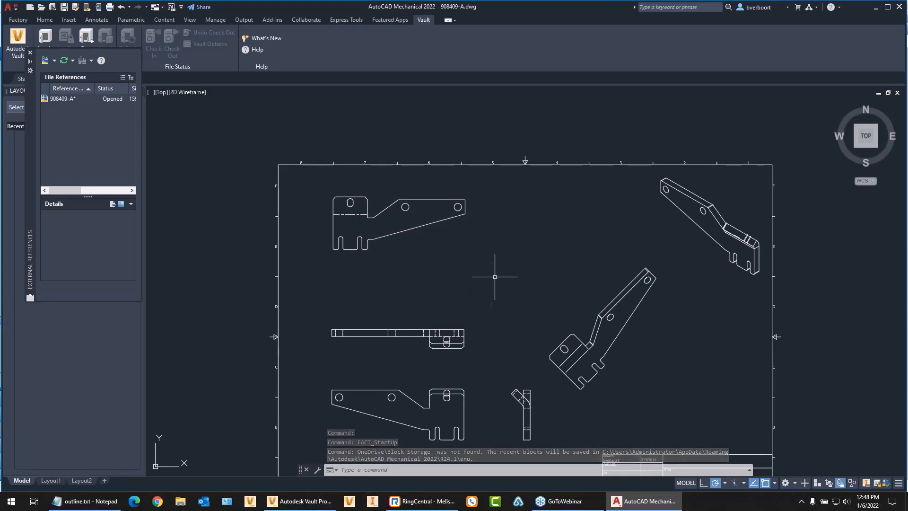
{"action": "middle_click_drag", "start_coordinate": [494, 278], "coordinate": [435, 218]}
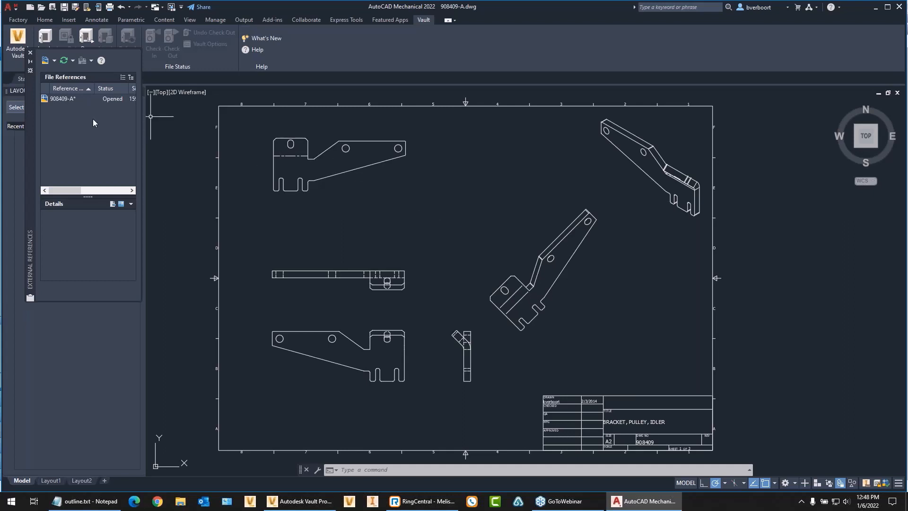
Step: Delete the flat bracket view with the dashed bend line from the upper-left area of the drawing sheet
{"action": "mouse_move", "coordinate": [56, 102]}
{"action": "left_click", "coordinate": [433, 129]}
{"action": "left_click", "coordinate": [259, 201]}
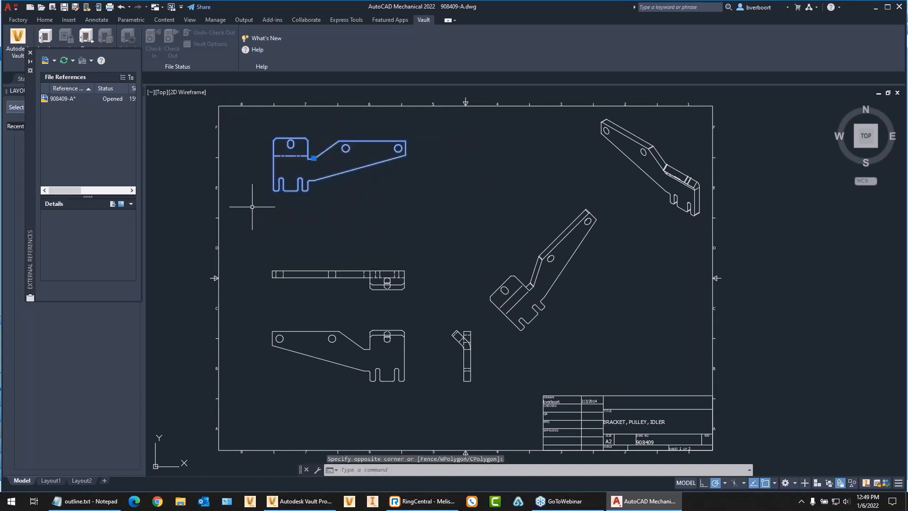
{"action": "key", "text": "Delete"}
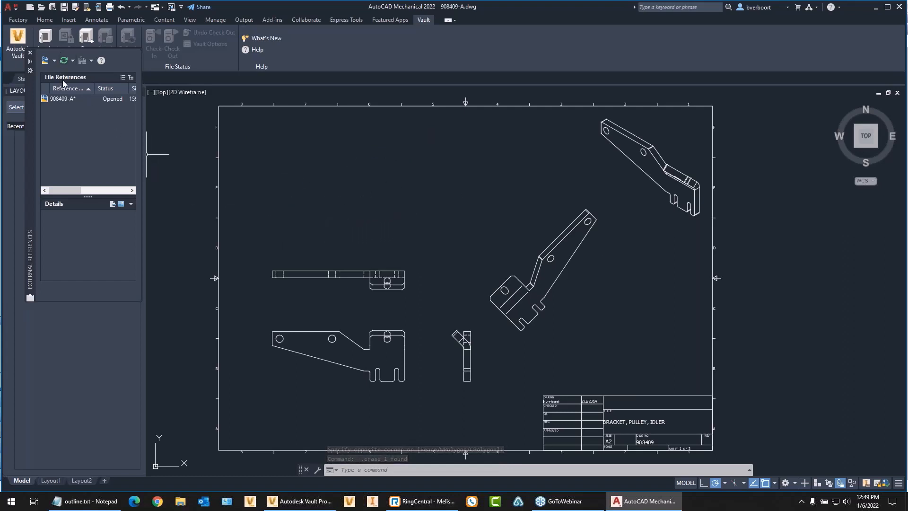
Step: Log in to the acme vault on localhost from AutoCAD using Vault Account authentication
{"action": "left_click", "coordinate": [59, 99]}
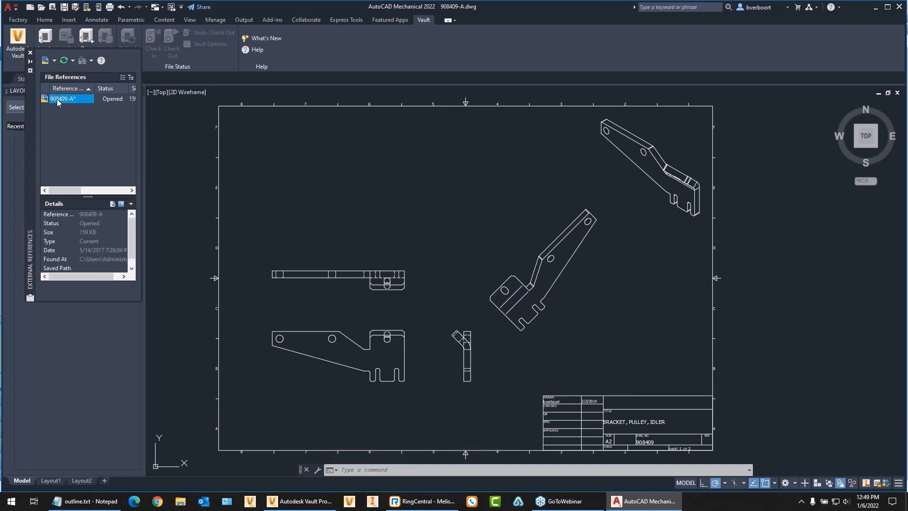
{"action": "left_click", "coordinate": [44, 38]}
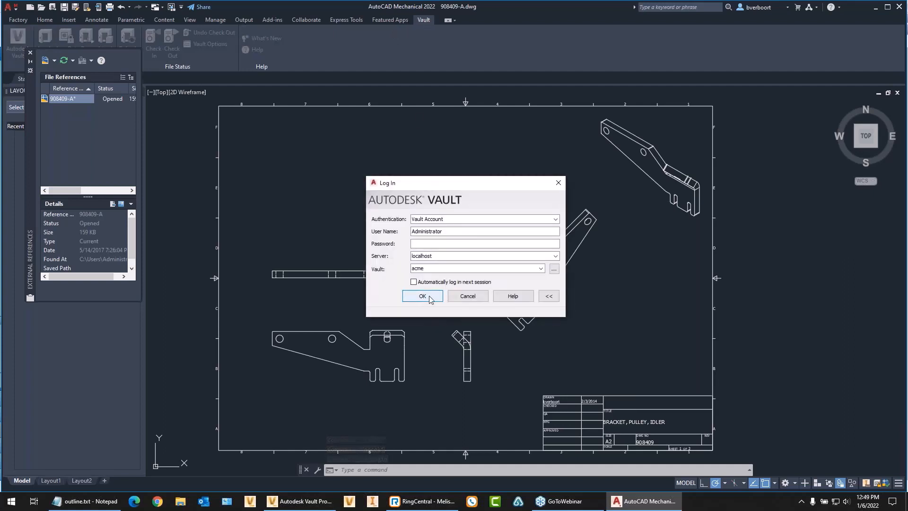
{"action": "left_click", "coordinate": [428, 298]}
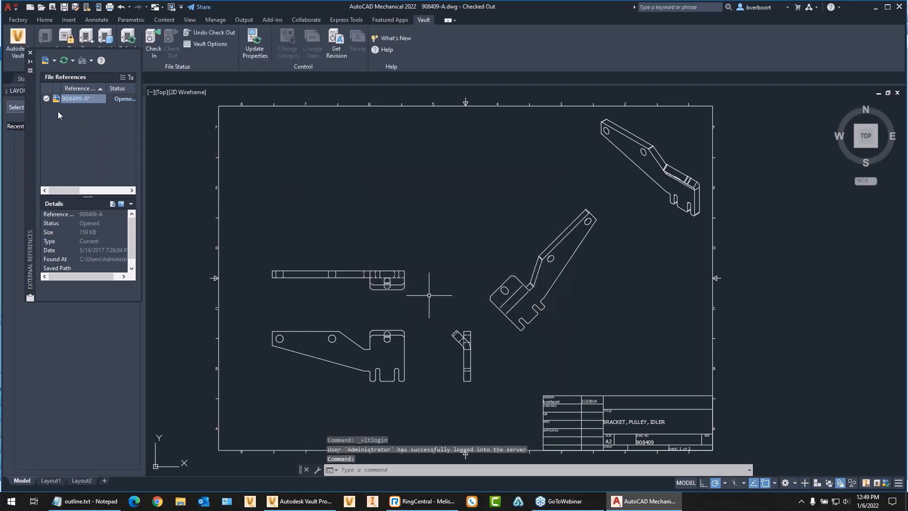
Step: Check the edited 908409-A.dwg in to the vault without a comment, saving the file as part of the check-in
{"action": "right_click", "coordinate": [68, 99]}
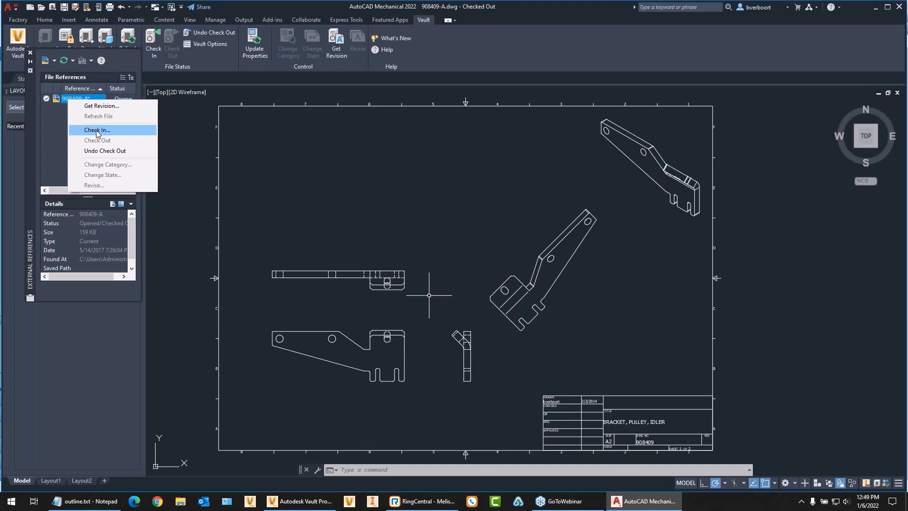
{"action": "left_click", "coordinate": [97, 130]}
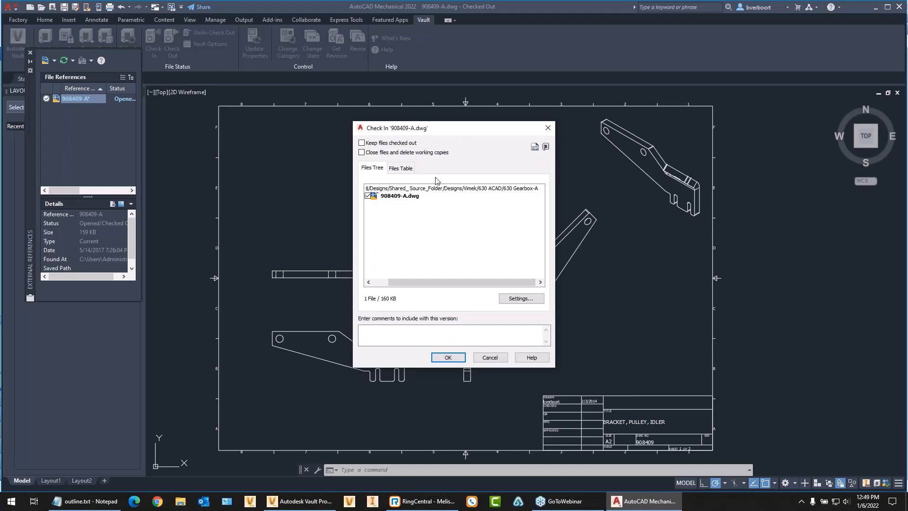
{"action": "left_click", "coordinate": [448, 358]}
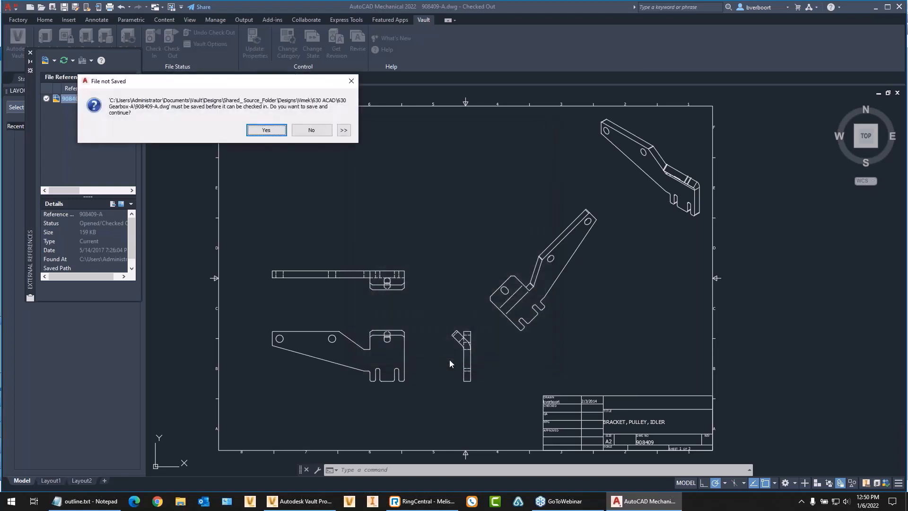
{"action": "left_click", "coordinate": [266, 131]}
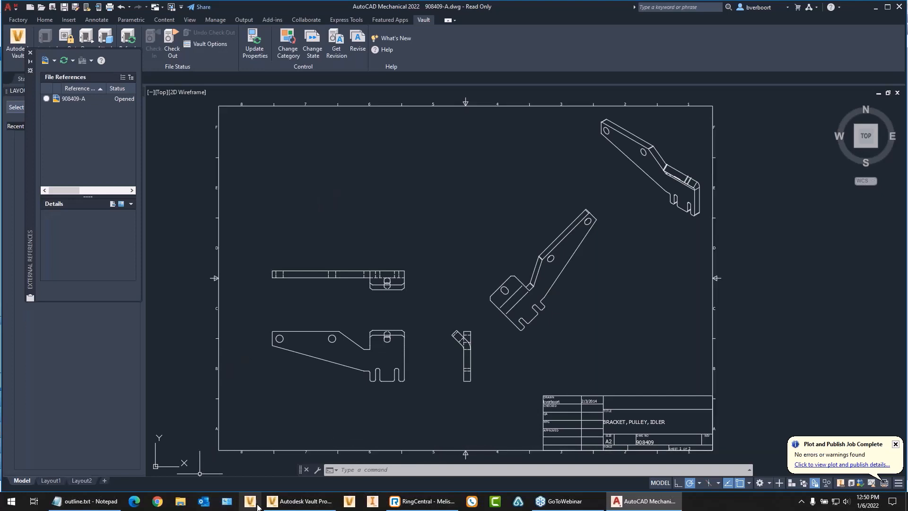
Step: Switch to Autodesk Vault Professional and refresh the 630 Gearbox-A folder
{"action": "mouse_move", "coordinate": [272, 503]}
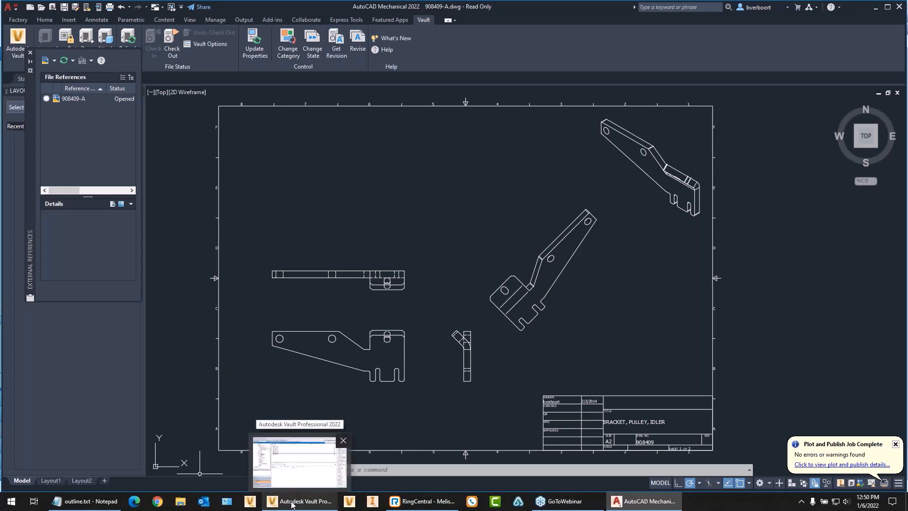
{"action": "left_click", "coordinate": [292, 503]}
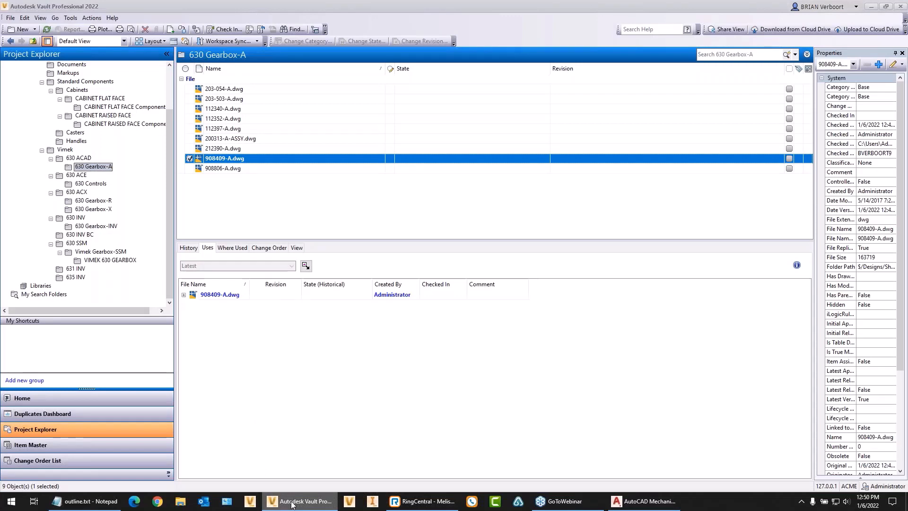
{"action": "left_click", "coordinate": [47, 30]}
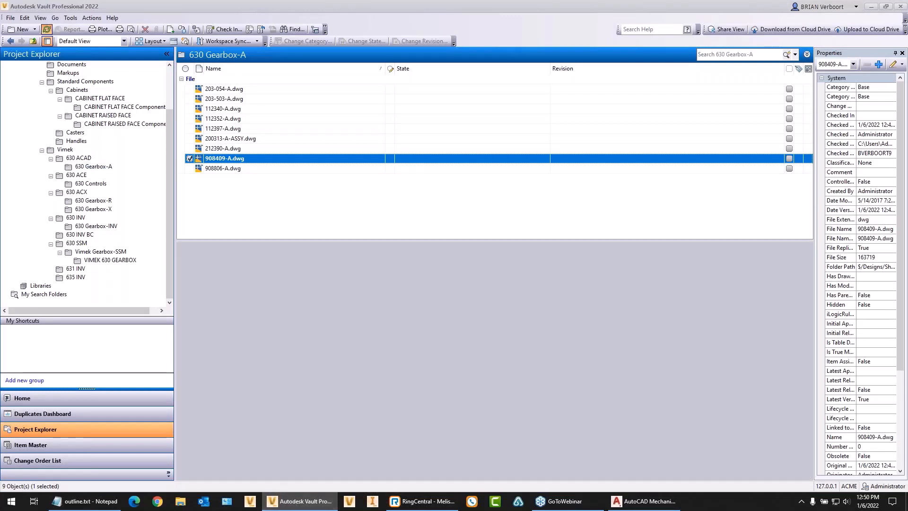